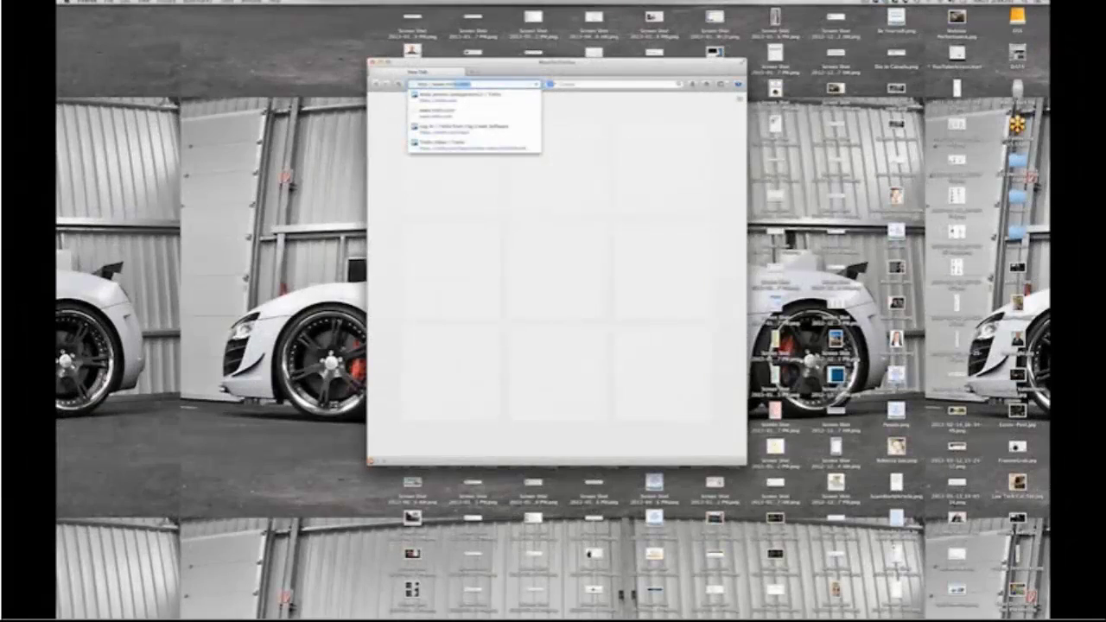
Step: Reject the address autocompletion and correct the final letter of the Wikipedia Outtake URL
{"action": "key", "text": "Escape"}
{"action": "key", "text": "BackSpace"}
{"action": "type", "text": "b"}
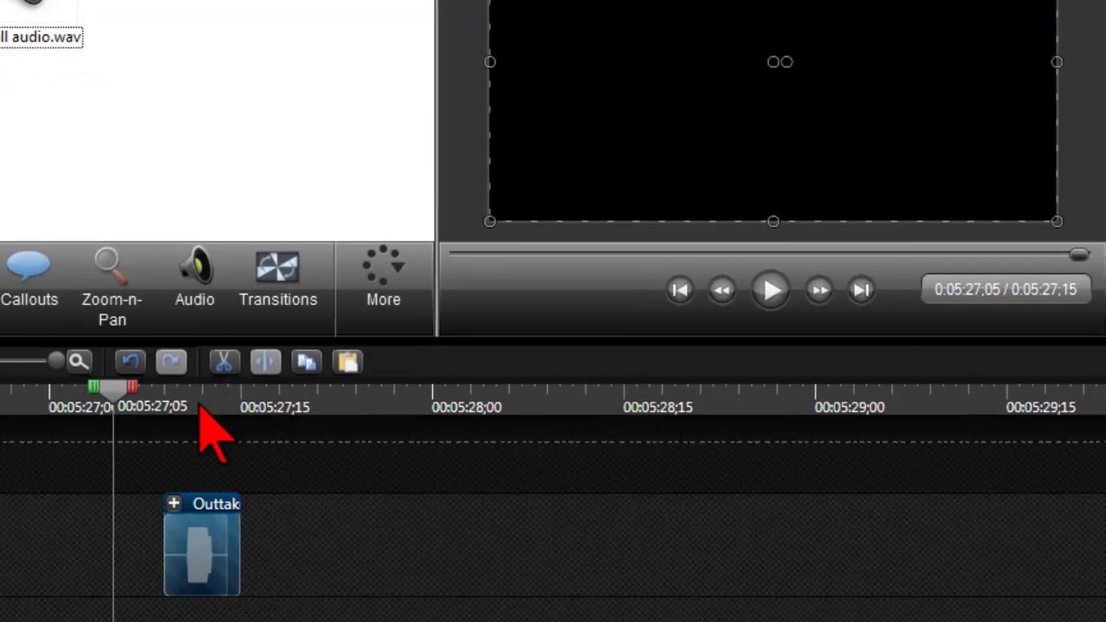
Step: Position the playhead on the Outtake clip and expand the Outtake group
{"action": "left_click", "coordinate": [339, 517]}
{"action": "left_click_drag", "start_coordinate": [199, 406], "coordinate": [203, 406]}
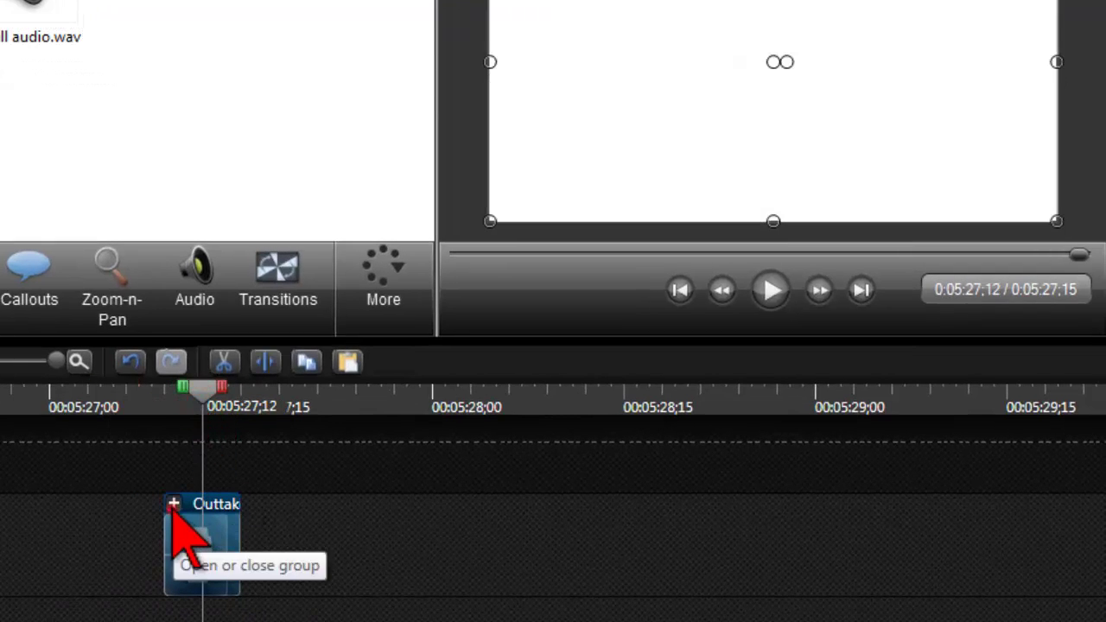
{"action": "left_click", "coordinate": [173, 503]}
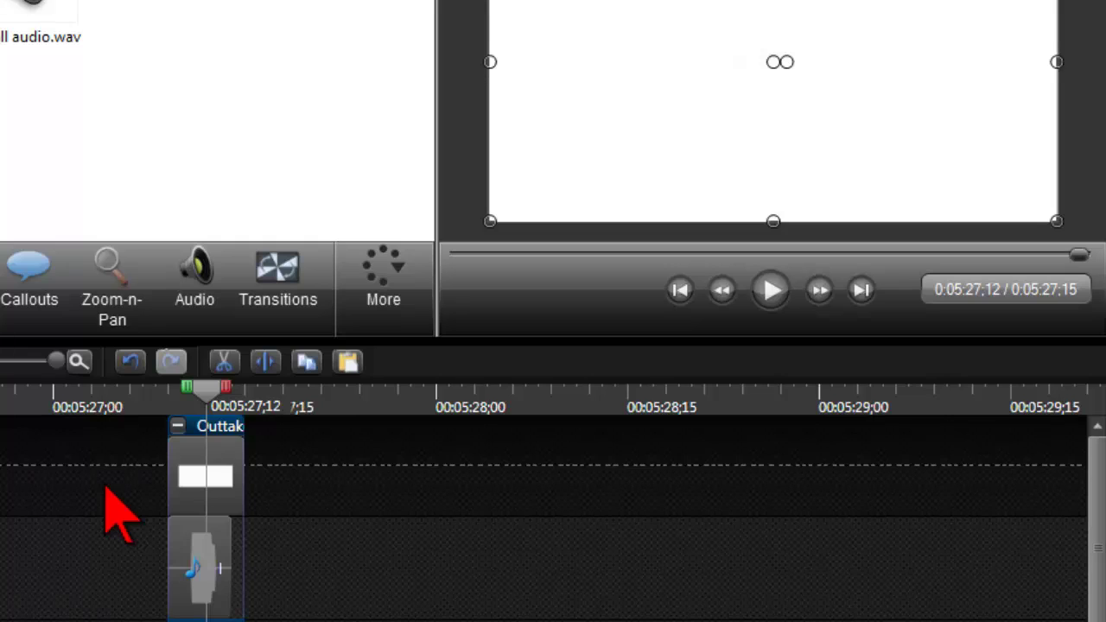
Step: Select the group's image and audio clips and mark the time range through 05:27;21
{"action": "left_click", "coordinate": [181, 456]}
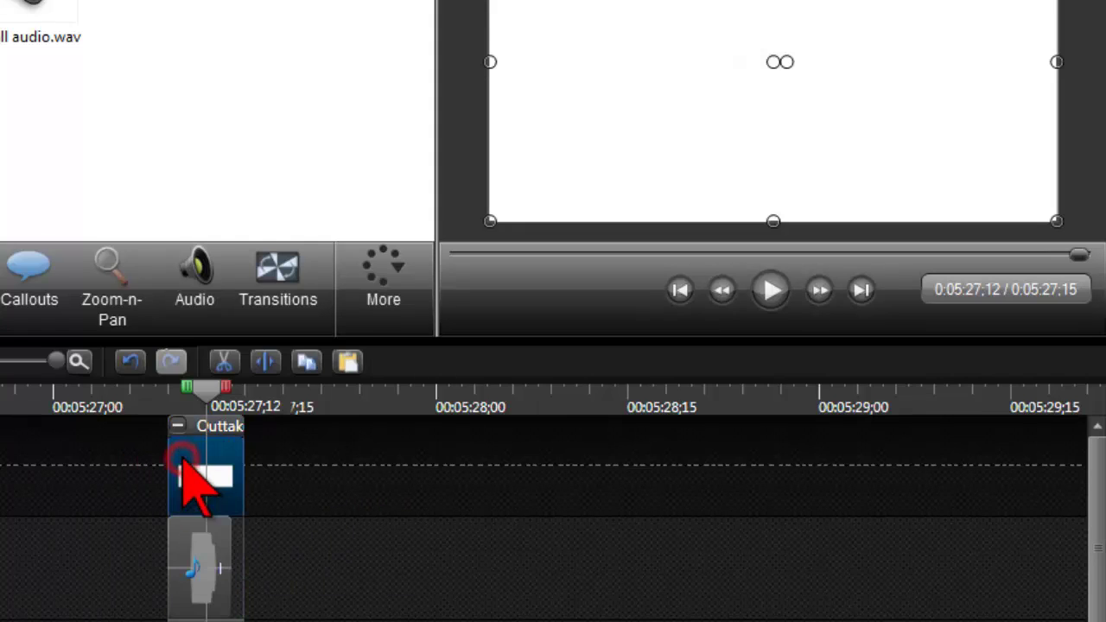
{"action": "left_click", "coordinate": [191, 561]}
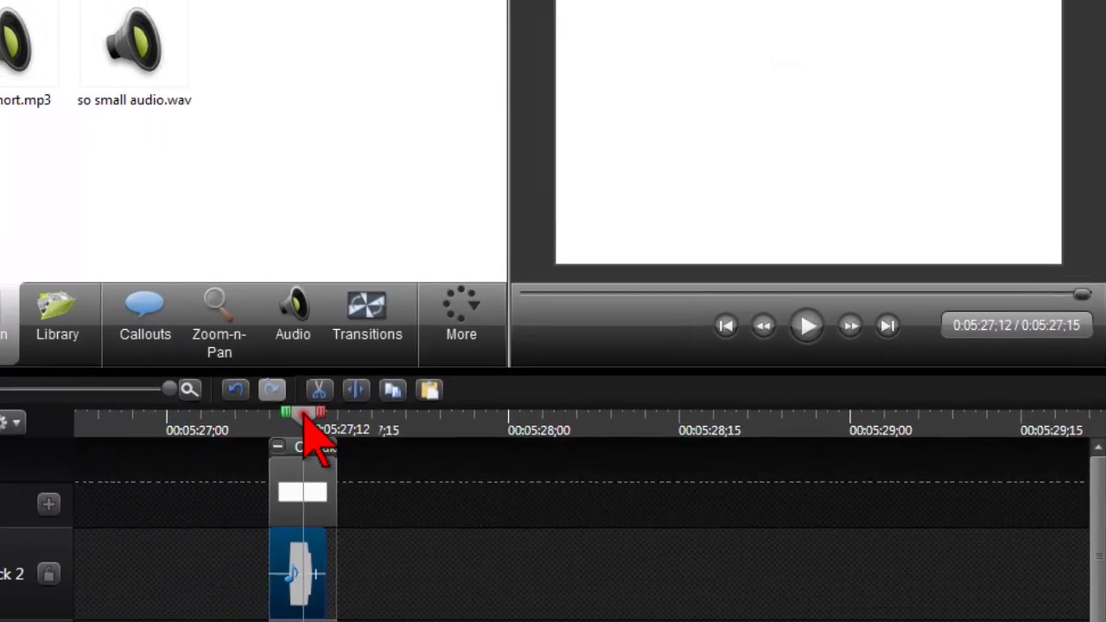
{"action": "left_click_drag", "start_coordinate": [205, 389], "coordinate": [121, 427]}
{"action": "left_click_drag", "start_coordinate": [264, 443], "coordinate": [460, 442]}
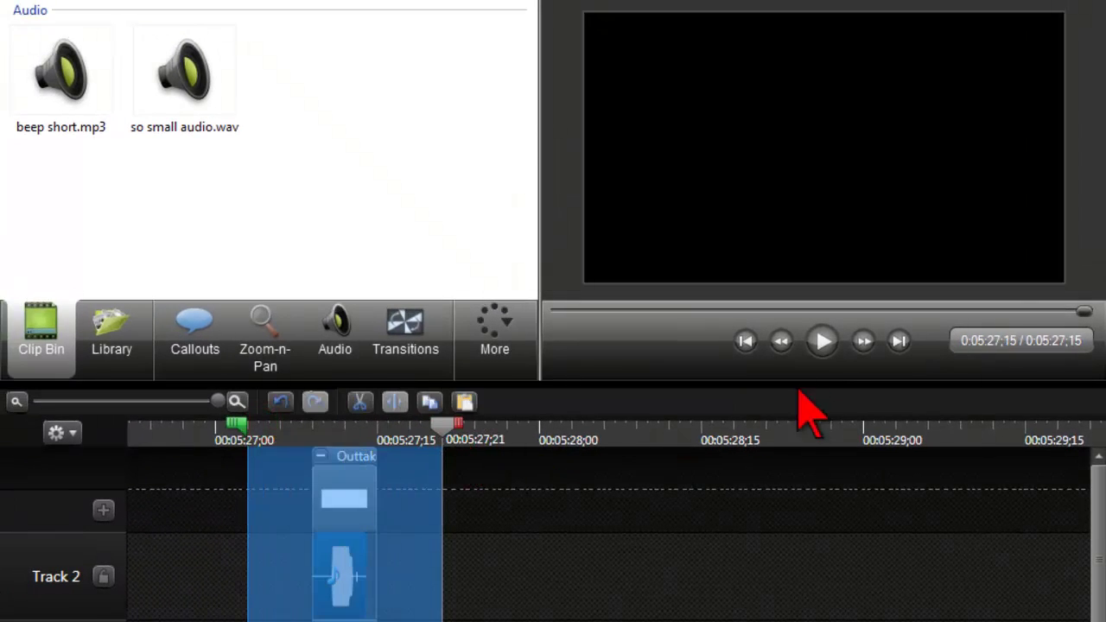
Step: Play the interview footage in the preview and pause it at 0:05:49;11
{"action": "left_click", "coordinate": [821, 342]}
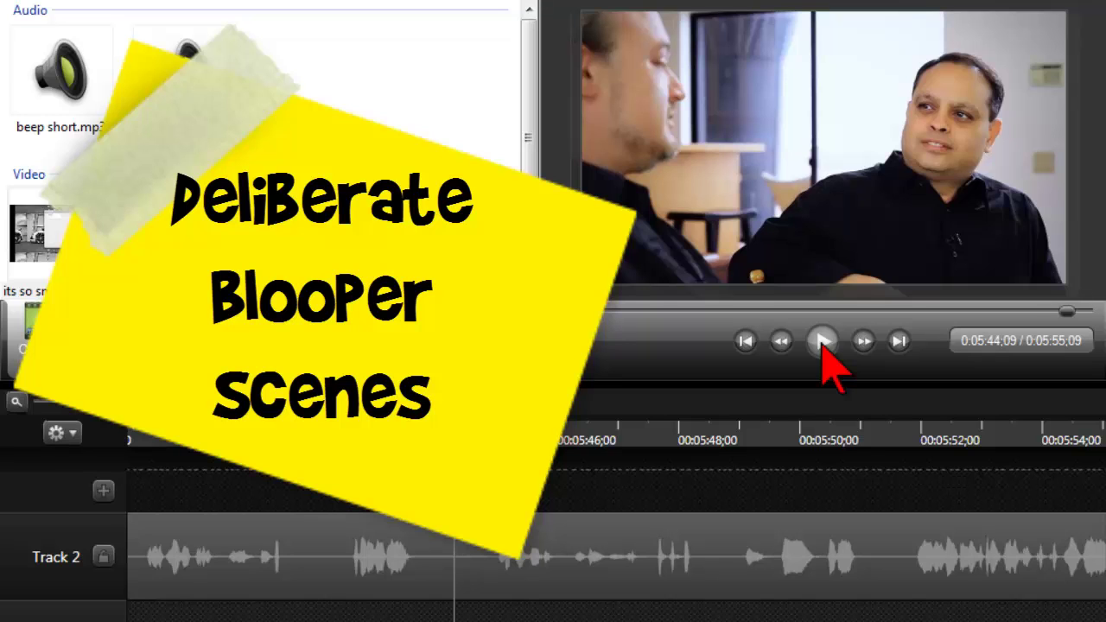
{"action": "left_click", "coordinate": [822, 345]}
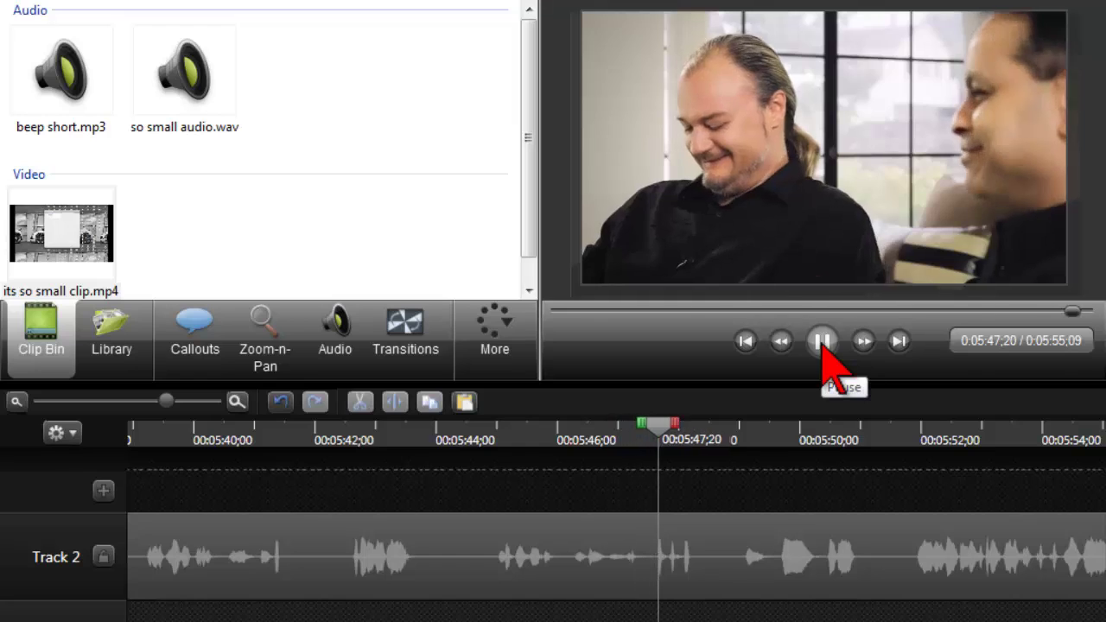
{"action": "left_click", "coordinate": [823, 346]}
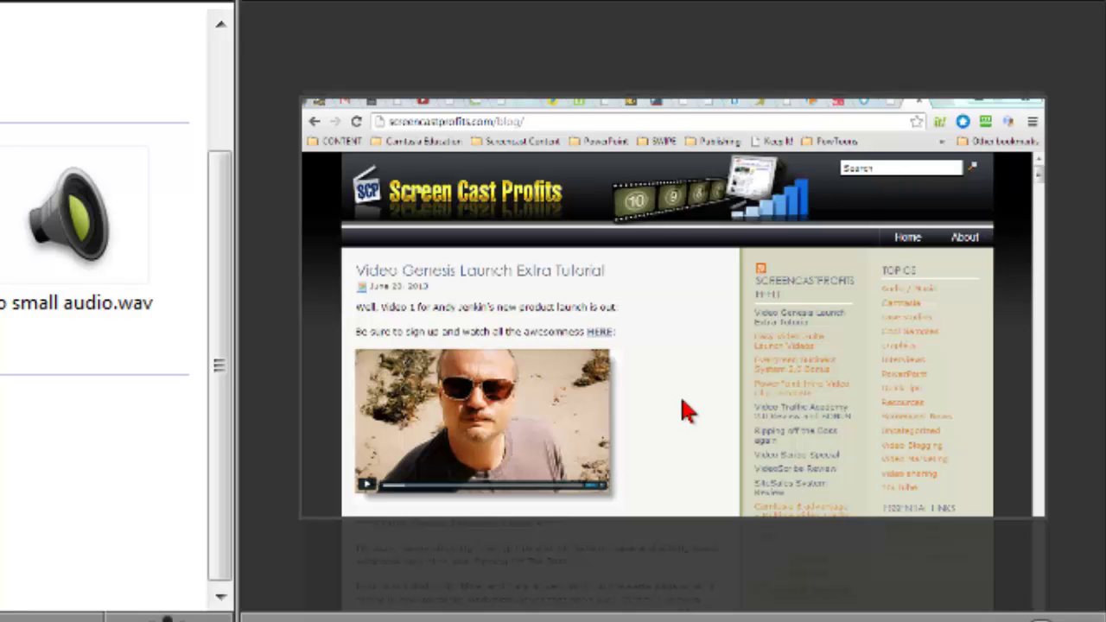
Step: Scroll the previewed blog down to the Ultimate PowerPoint Video Recording Technique post
{"action": "scroll", "coordinate": [682, 410], "scroll_direction": "down", "scroll_amount": 10}
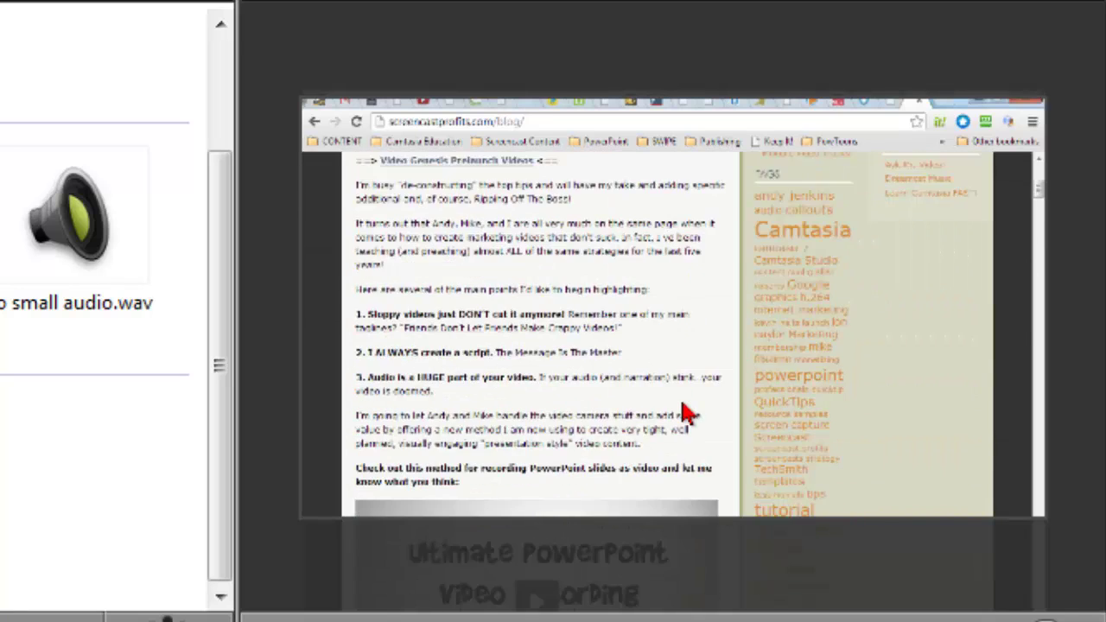
{"action": "scroll", "coordinate": [684, 410], "scroll_direction": "down", "scroll_amount": 2}
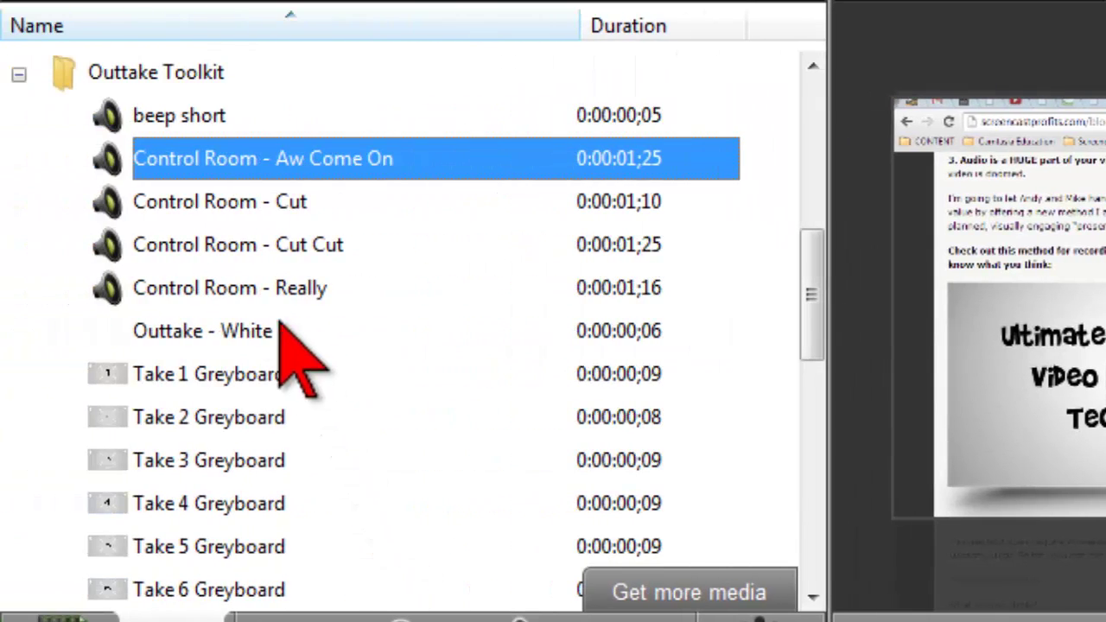
Step: Audition the Control Room - Cut, Control Room - Cut Cut and Control Room - Really sounds in the library
{"action": "left_click", "coordinate": [220, 201]}
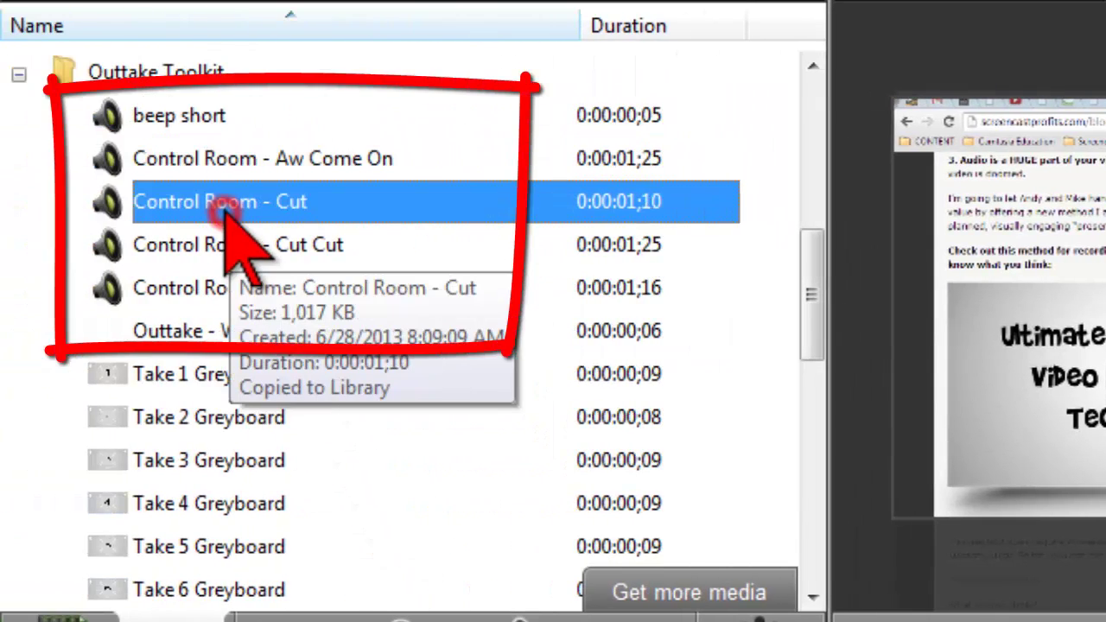
{"action": "left_click", "coordinate": [218, 245]}
{"action": "left_click", "coordinate": [219, 285]}
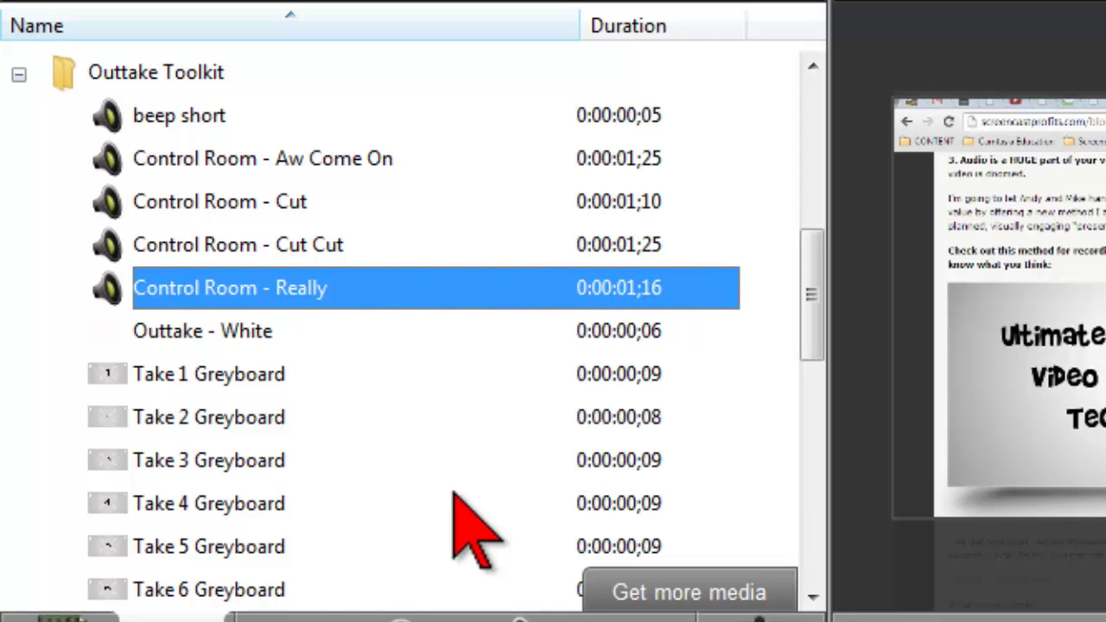
Step: Preview the Take 2 Greyboard countdown, step back to its frame, then select Take 1 Greyboard
{"action": "left_click", "coordinate": [415, 417]}
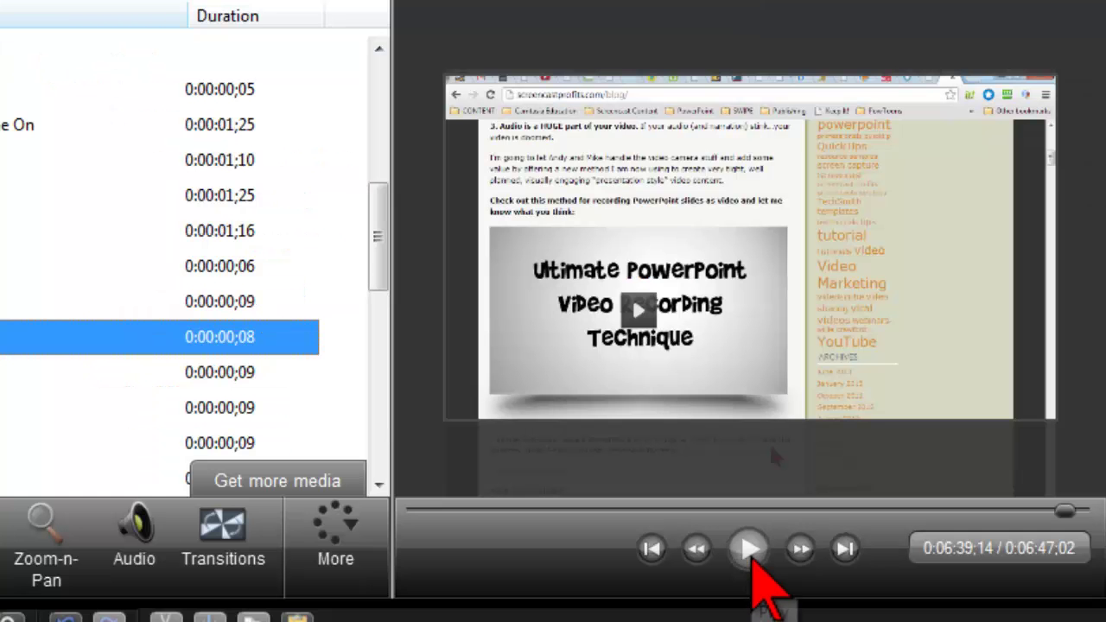
{"action": "left_click", "coordinate": [751, 556]}
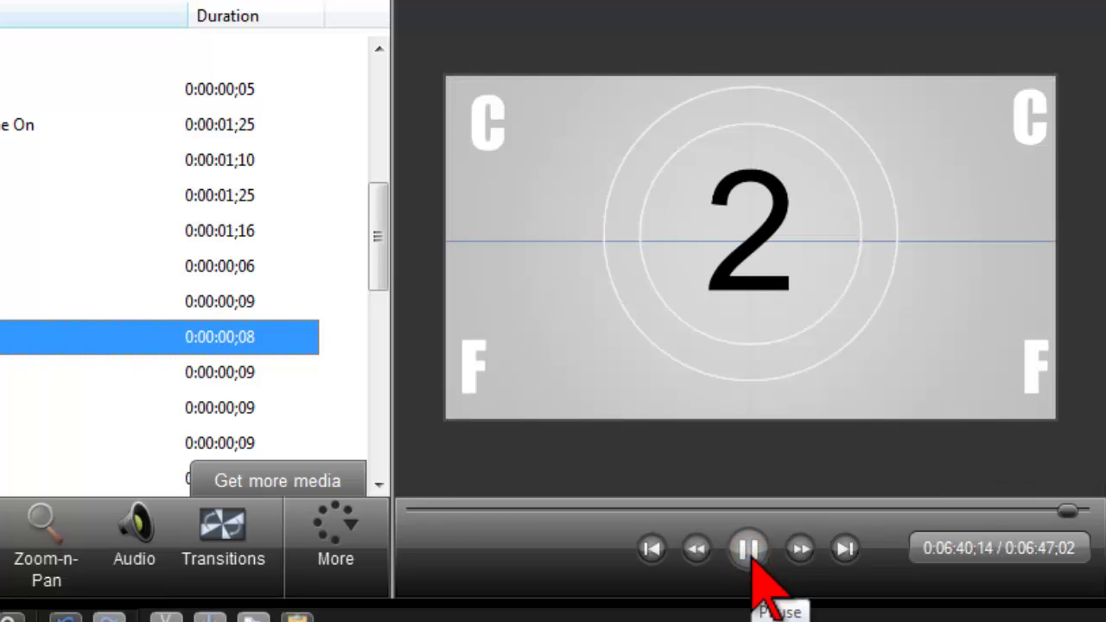
{"action": "left_click", "coordinate": [749, 553]}
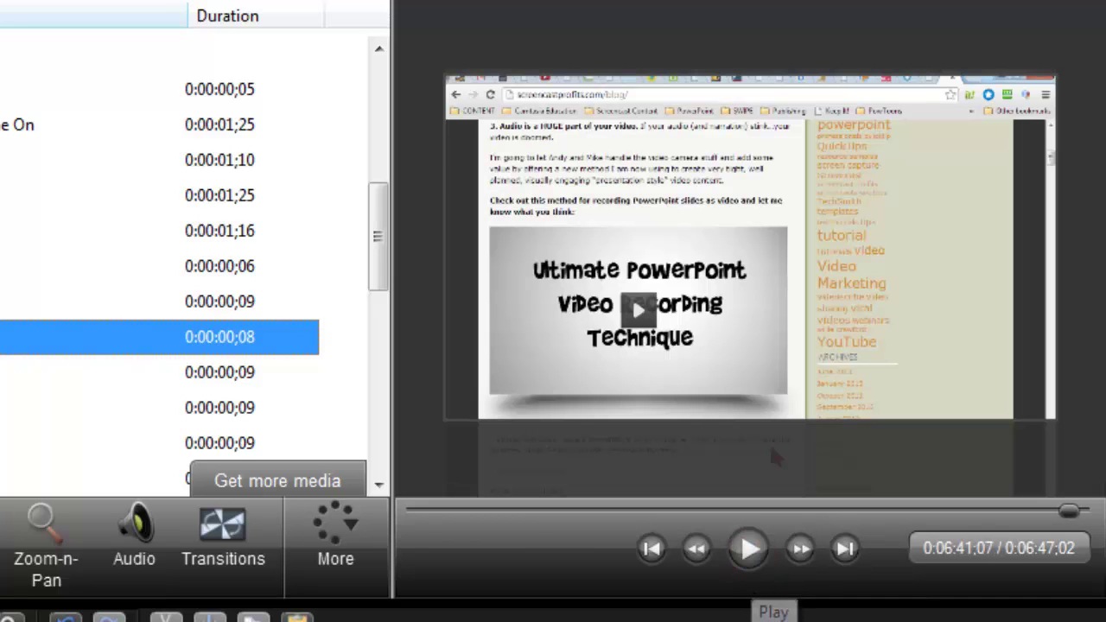
{"action": "key", "text": "ctrl+Left"}
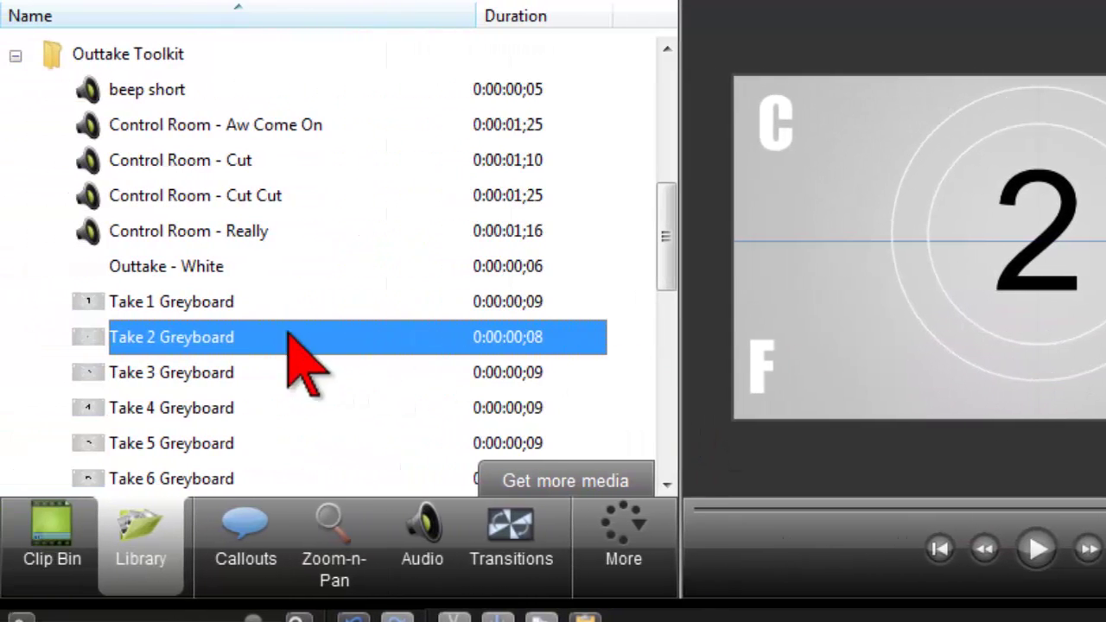
{"action": "left_click", "coordinate": [212, 301]}
{"action": "left_click_drag", "start_coordinate": [658, 217], "coordinate": [673, 303]}
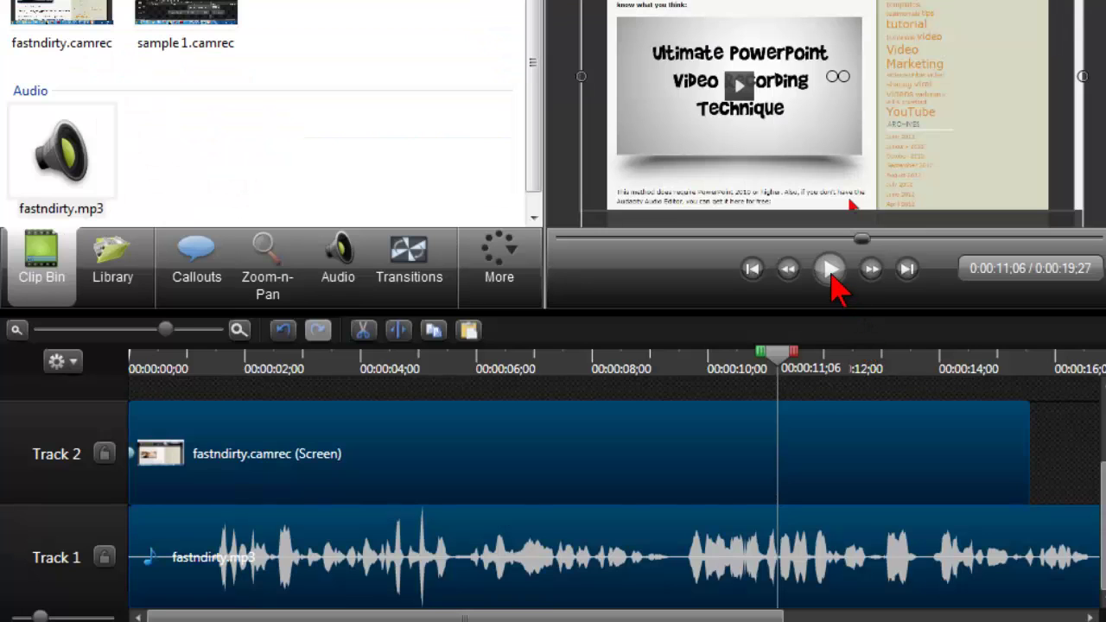
Step: Split fastndirty video and audio at 0:00:12;24 and push the later pieces right to open a gap
{"action": "left_click", "coordinate": [830, 271]}
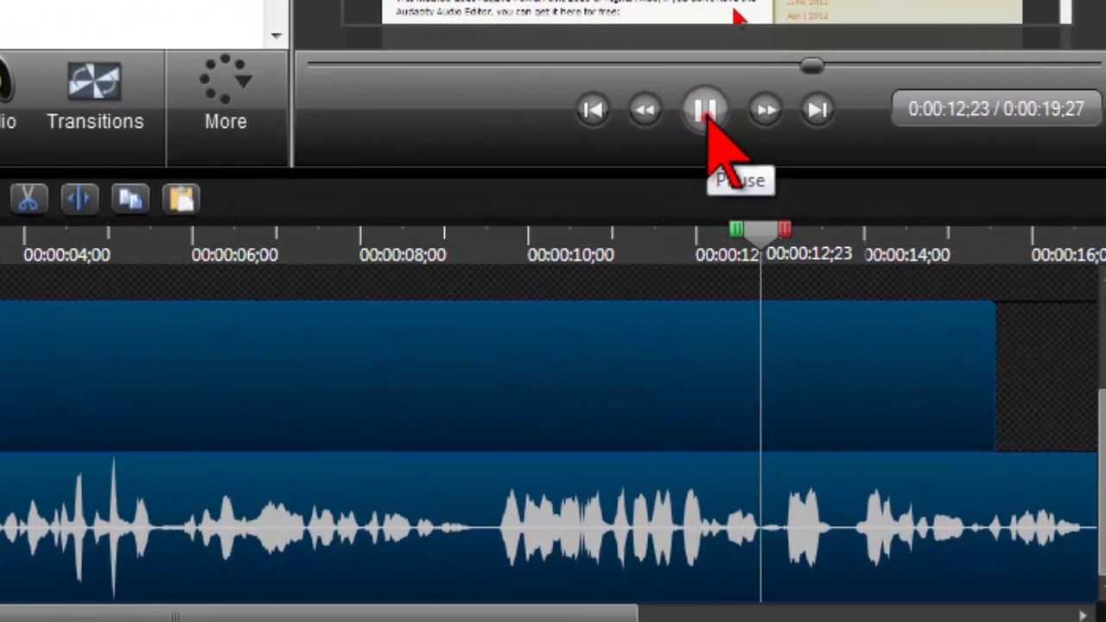
{"action": "left_click", "coordinate": [705, 110]}
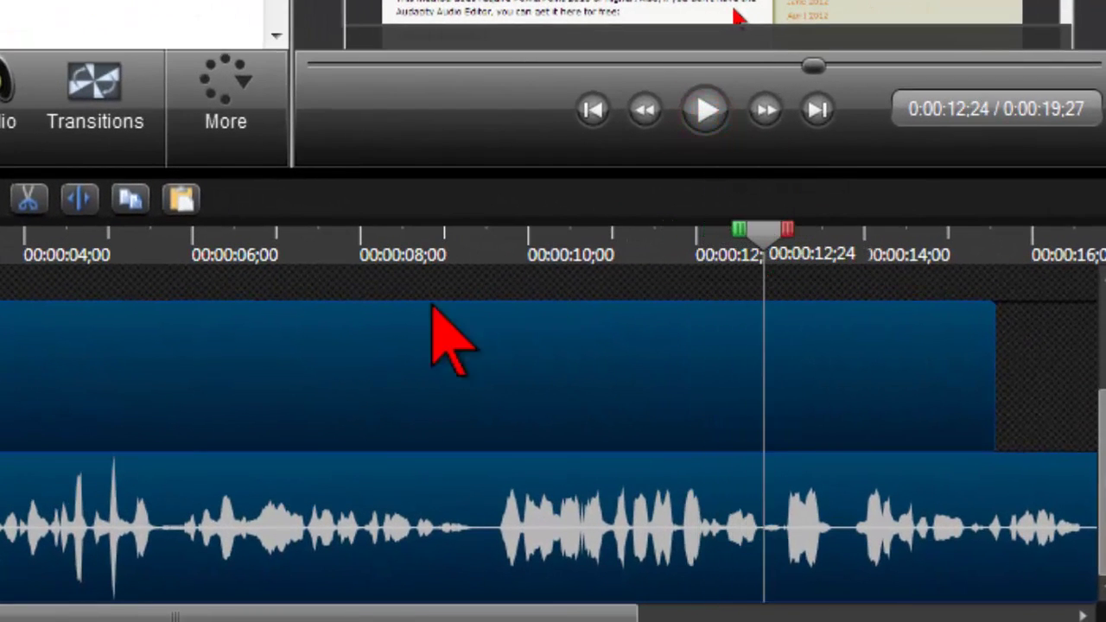
{"action": "left_click", "coordinate": [69, 201]}
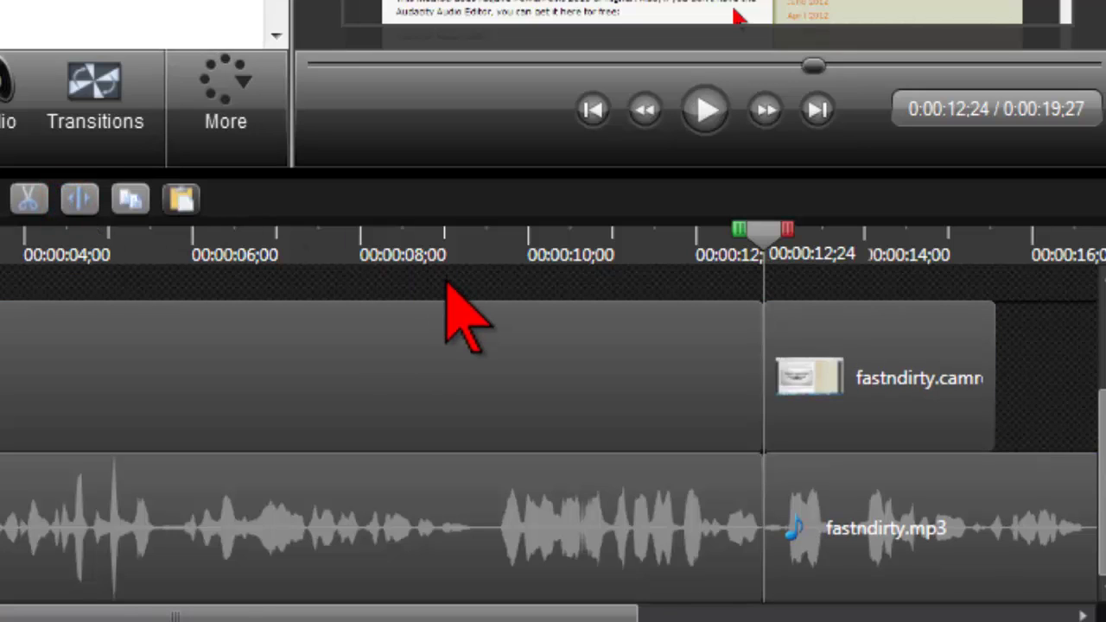
{"action": "left_click", "coordinate": [812, 366]}
{"action": "left_click", "coordinate": [812, 497], "text": "ctrl"}
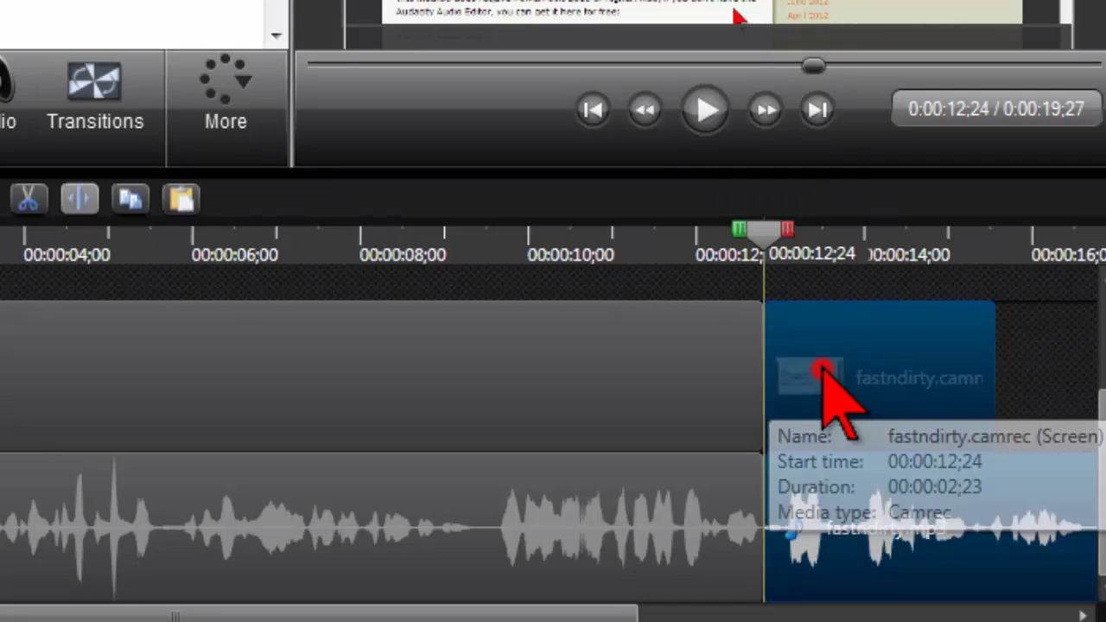
{"action": "mouse_move", "coordinate": [827, 371]}
{"action": "left_mouse_down"}
{"action": "mouse_move", "coordinate": [996, 367]}
{"action": "mouse_move", "coordinate": [903, 354]}
{"action": "left_mouse_up"}
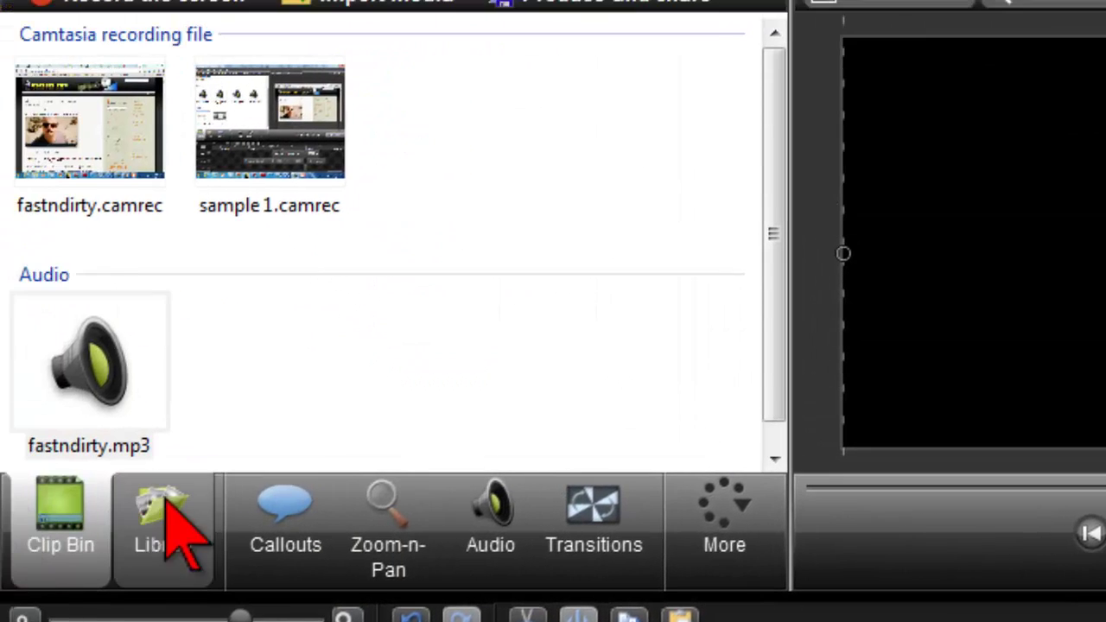
Step: Insert Take 1 Greyboard into the gap at 12;24 and close up the clips after it
{"action": "left_click", "coordinate": [119, 466]}
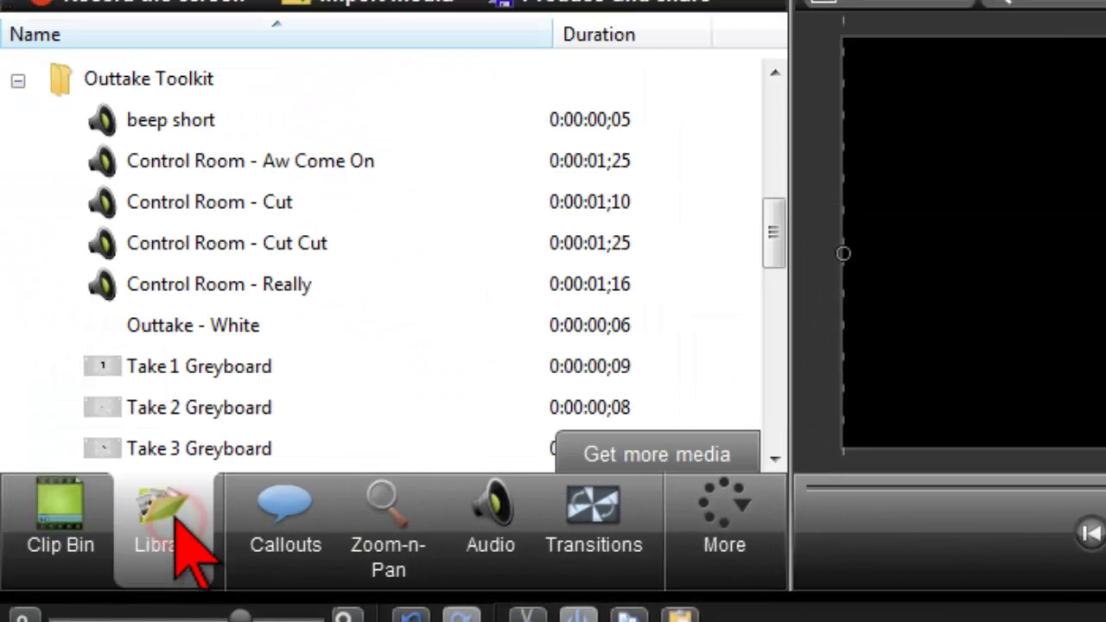
{"action": "left_click_drag", "start_coordinate": [204, 367], "coordinate": [755, 402]}
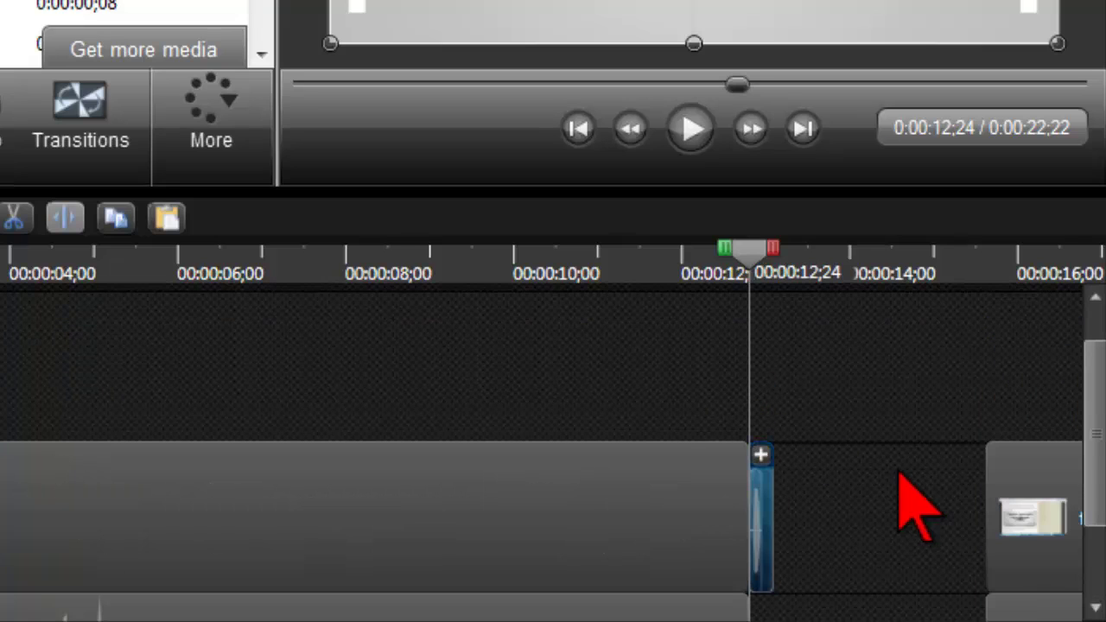
{"action": "left_click_drag", "start_coordinate": [1009, 553], "coordinate": [771, 553]}
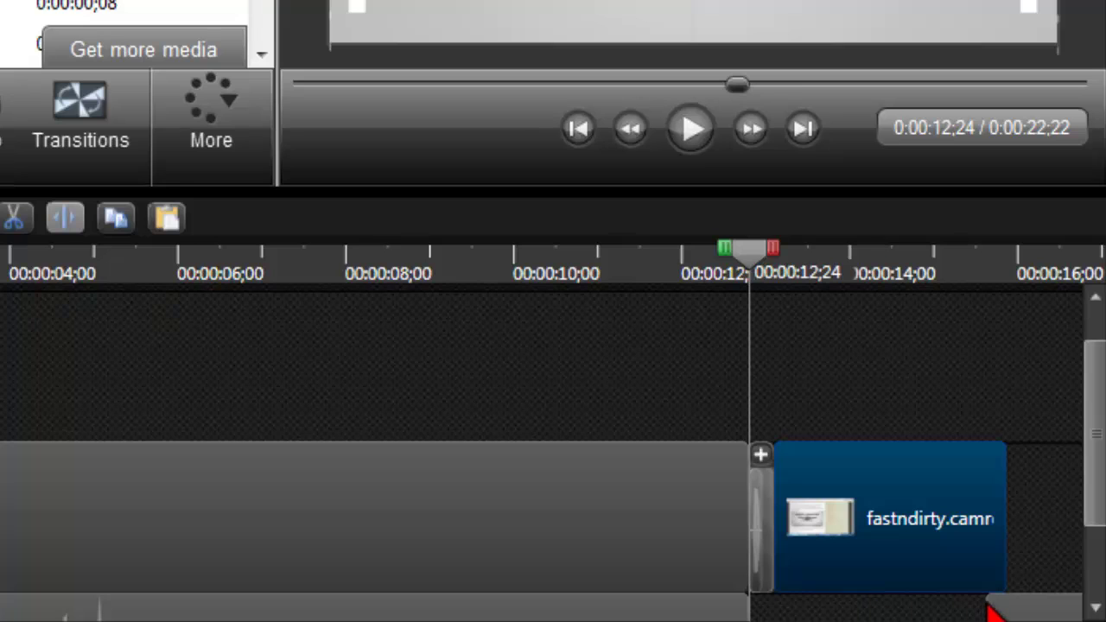
{"action": "left_click_drag", "start_coordinate": [987, 612], "coordinate": [778, 610]}
Step: Preview the edit starting from about 12 seconds
{"action": "left_click", "coordinate": [697, 275]}
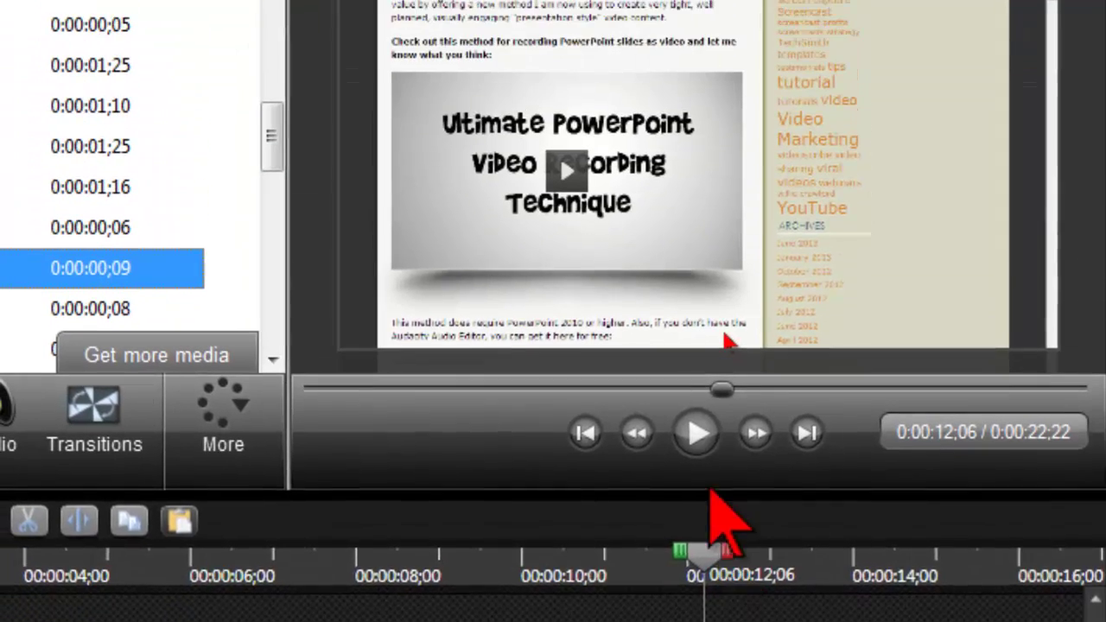
{"action": "left_click", "coordinate": [695, 434]}
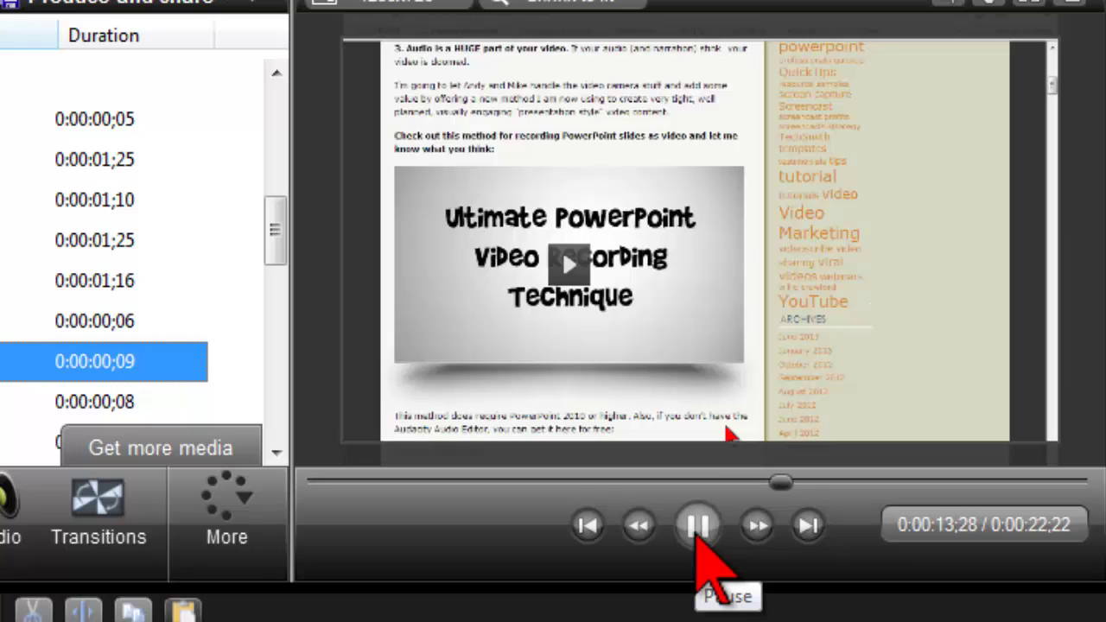
{"action": "left_click", "coordinate": [697, 527]}
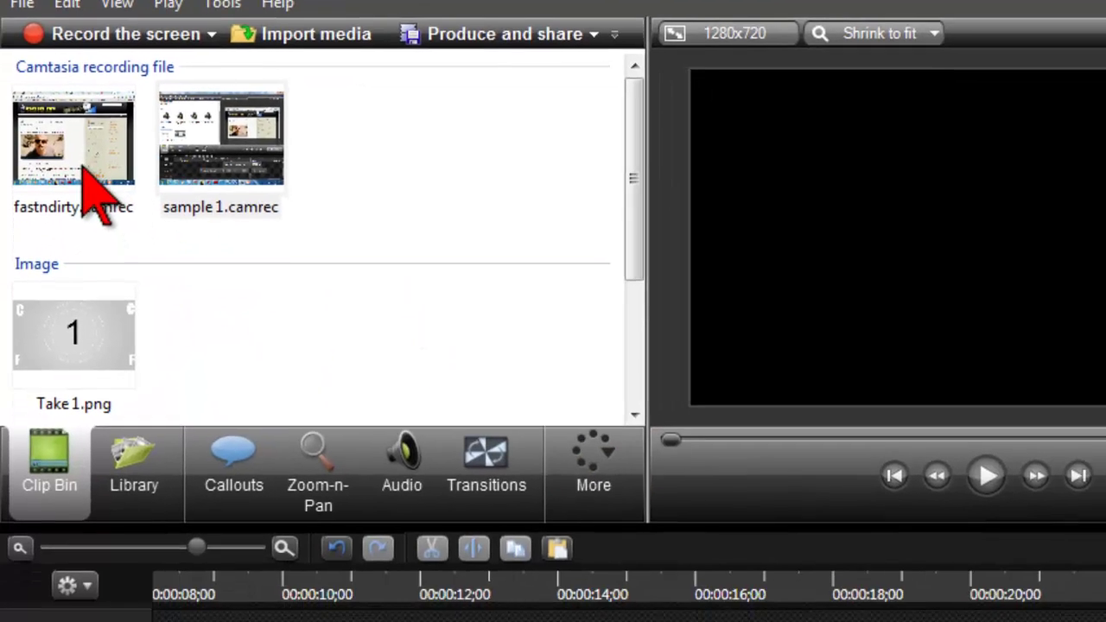
Step: Place fastndirty.camrec on the timeline, followed by the Take 1 Greyboard flash from the Library
{"action": "left_click", "coordinate": [84, 169]}
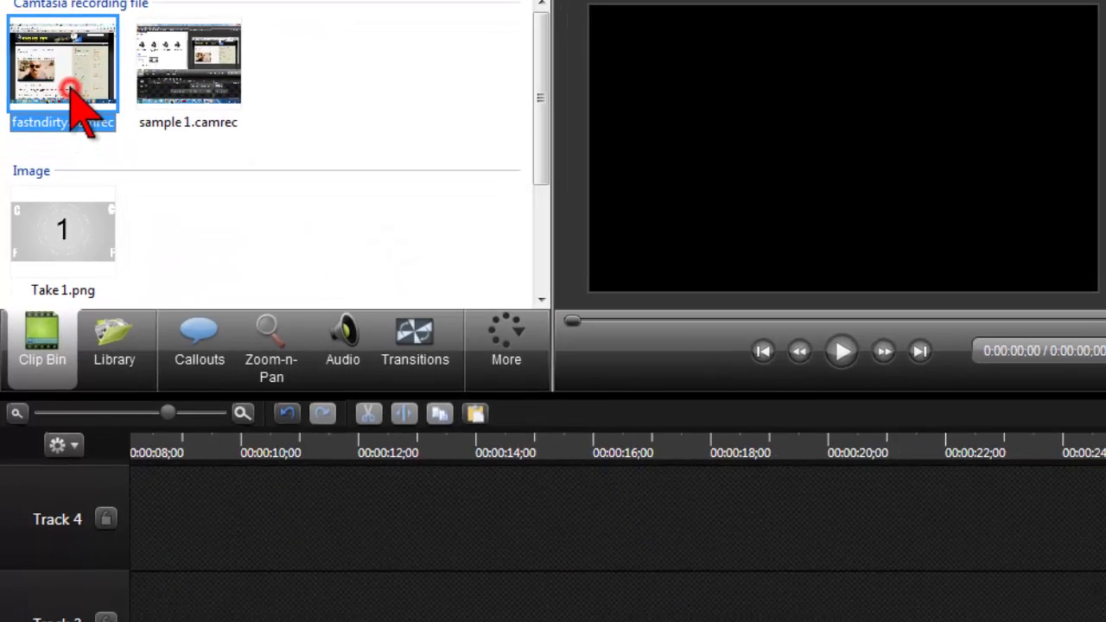
{"action": "left_click", "coordinate": [193, 176]}
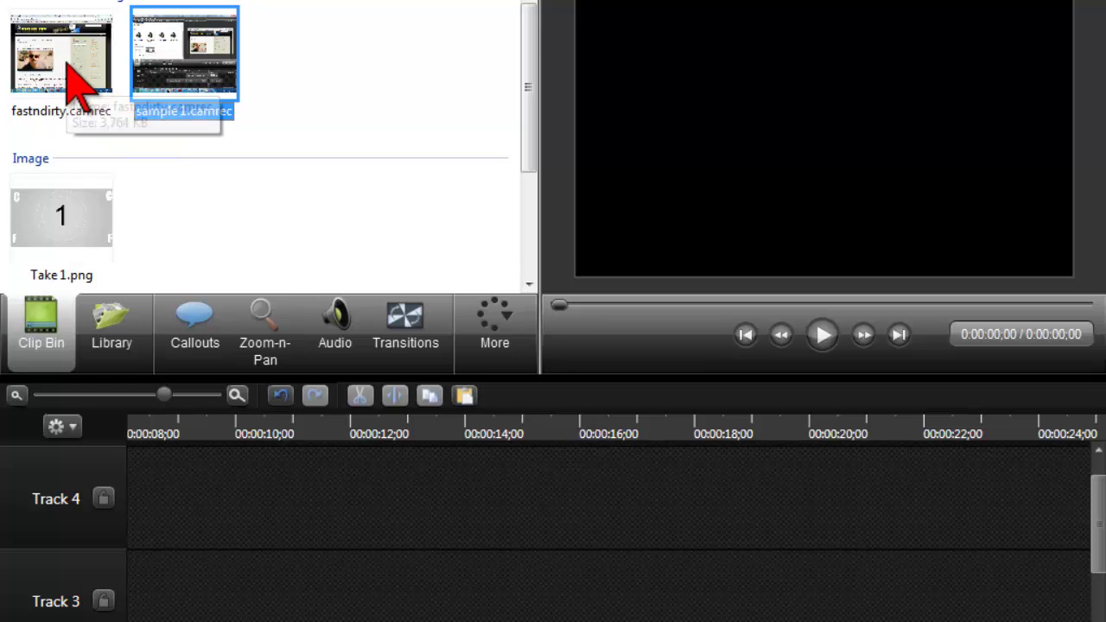
{"action": "left_click_drag", "start_coordinate": [41, 50], "coordinate": [129, 544]}
{"action": "left_click", "coordinate": [116, 342]}
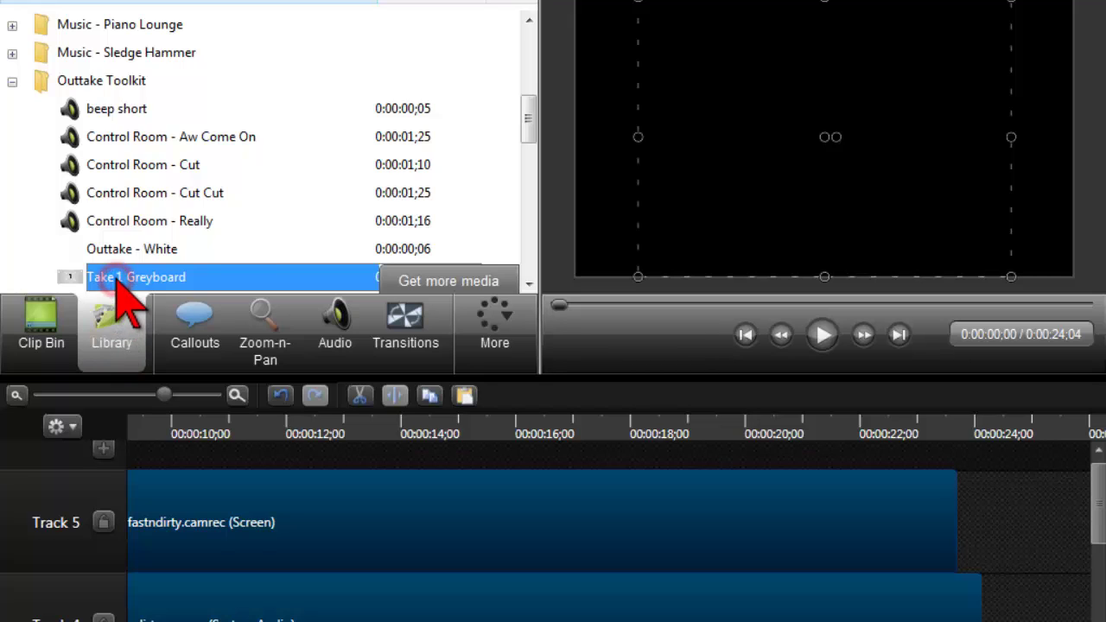
{"action": "left_click_drag", "start_coordinate": [118, 278], "coordinate": [959, 531]}
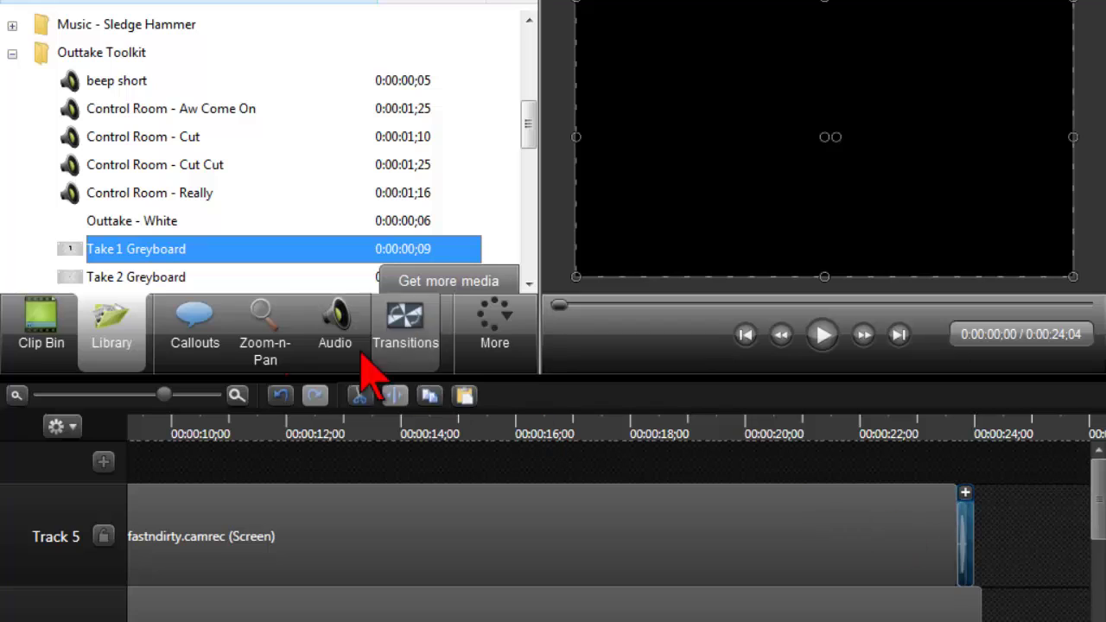
Step: Append sample 1.camrec from the Clip Bin after the Track 5 clip and zoom into the timeline
{"action": "left_click", "coordinate": [57, 316]}
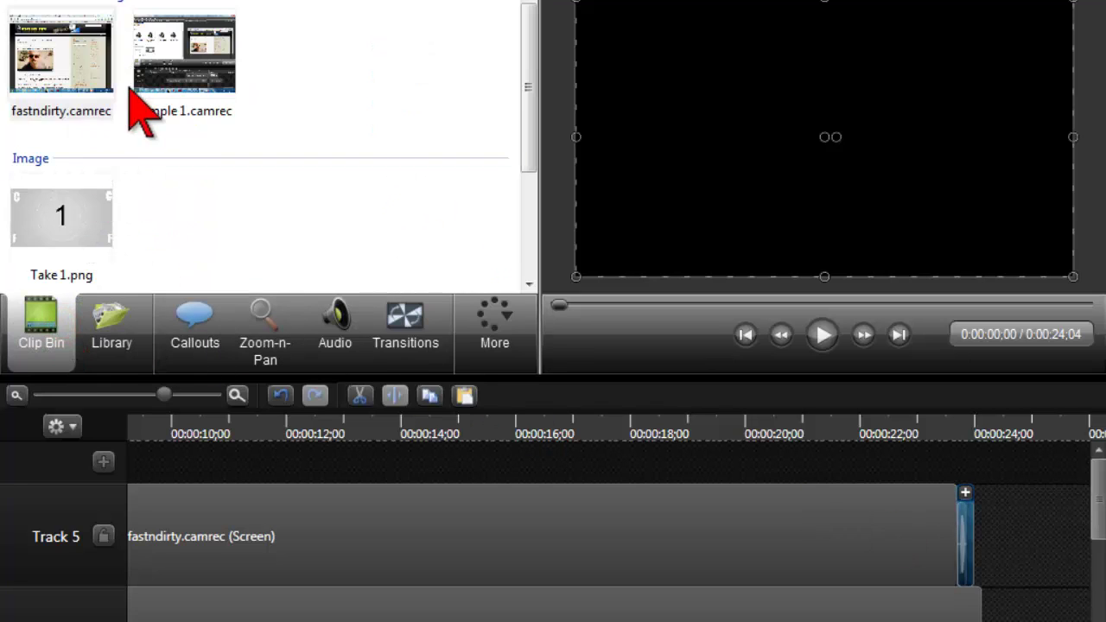
{"action": "left_click_drag", "start_coordinate": [166, 74], "coordinate": [954, 358]}
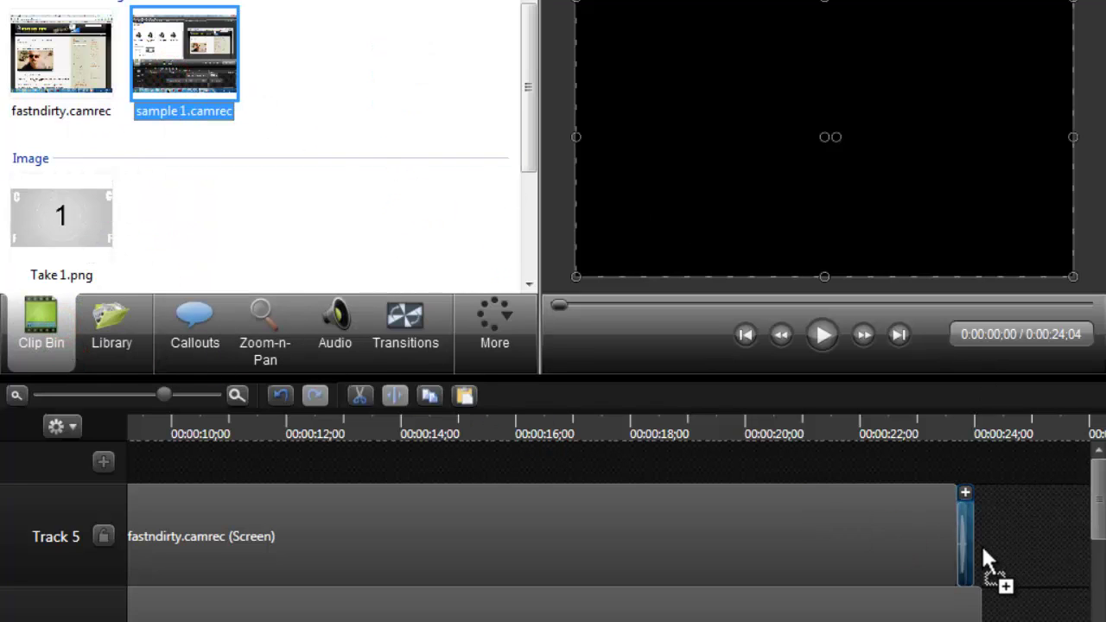
{"action": "left_click_drag", "start_coordinate": [976, 558], "coordinate": [975, 556]}
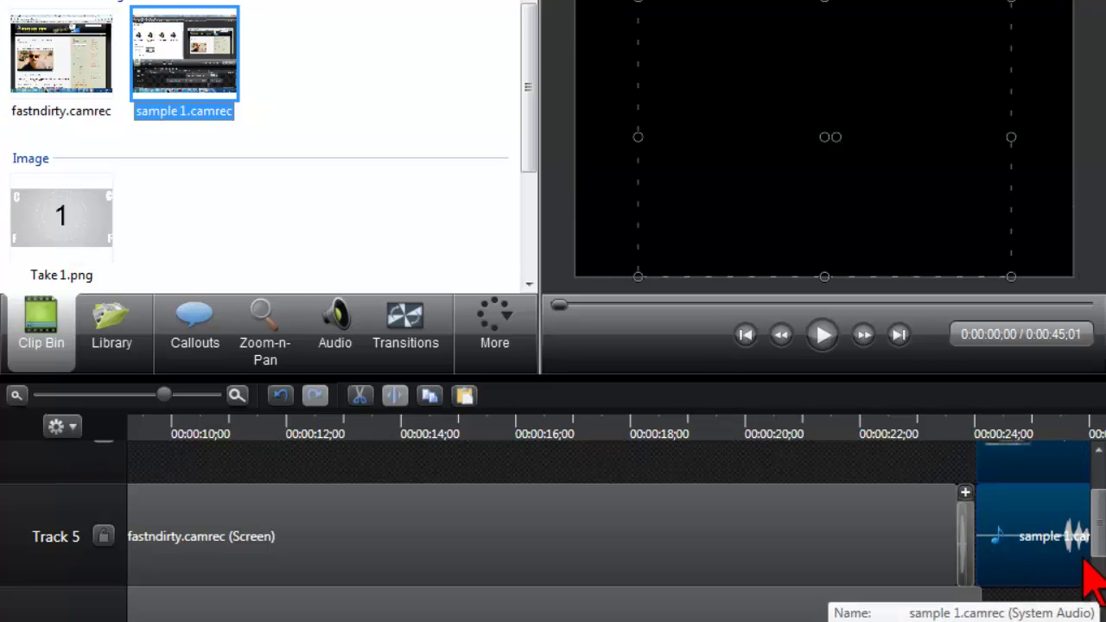
{"action": "scroll", "coordinate": [1100, 553], "scroll_direction": "down", "scroll_amount": 1}
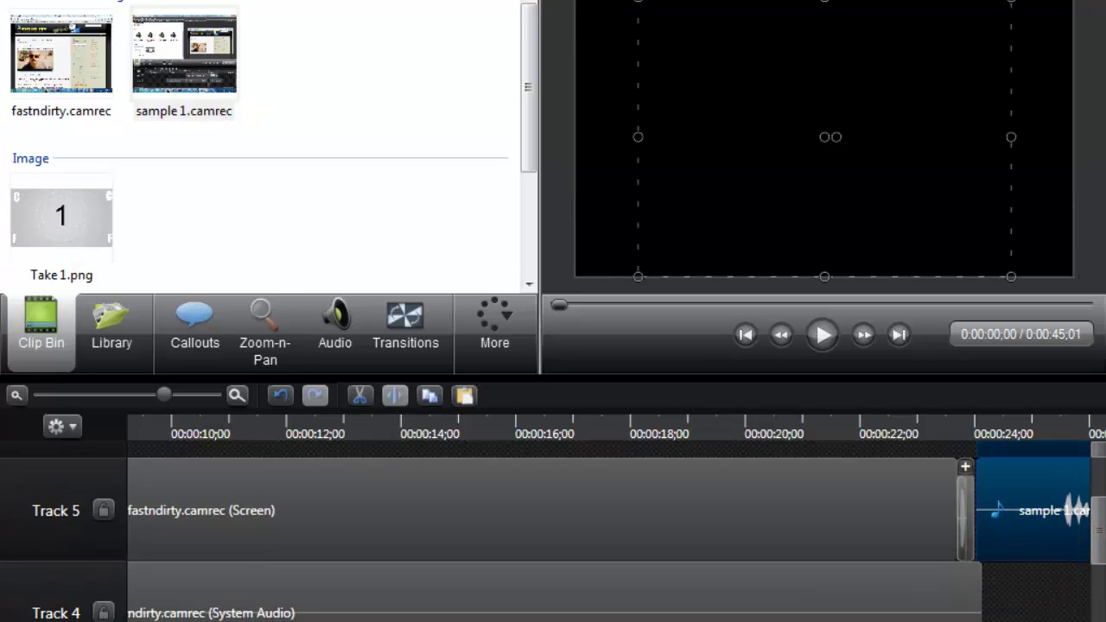
{"action": "scroll", "coordinate": [616, 518], "scroll_direction": "right", "scroll_amount": 8}
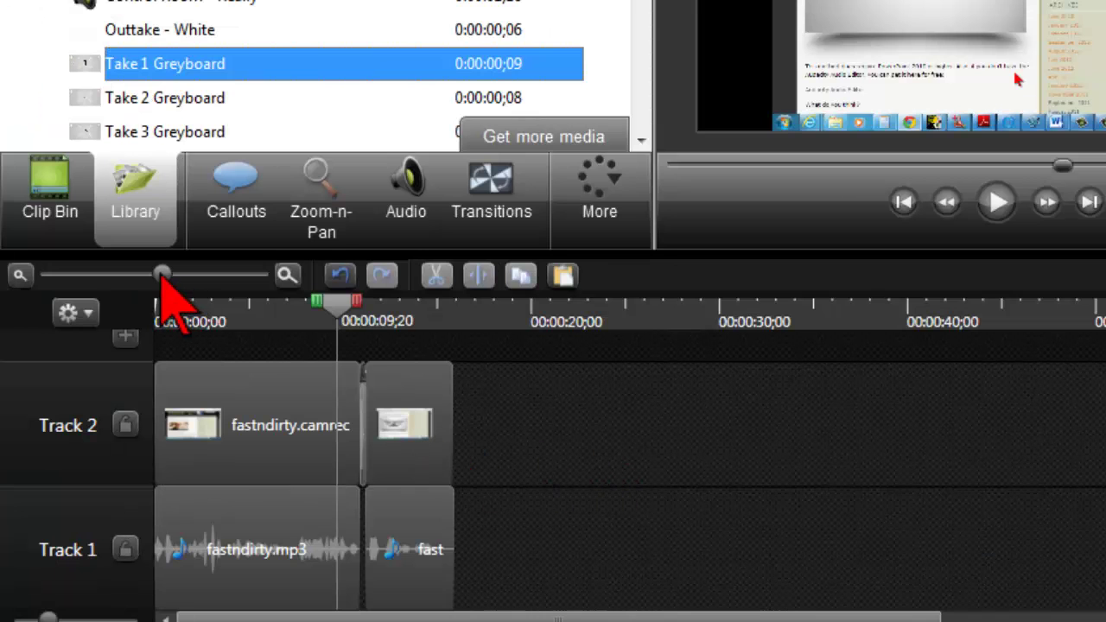
{"action": "left_click_drag", "start_coordinate": [164, 278], "coordinate": [243, 294]}
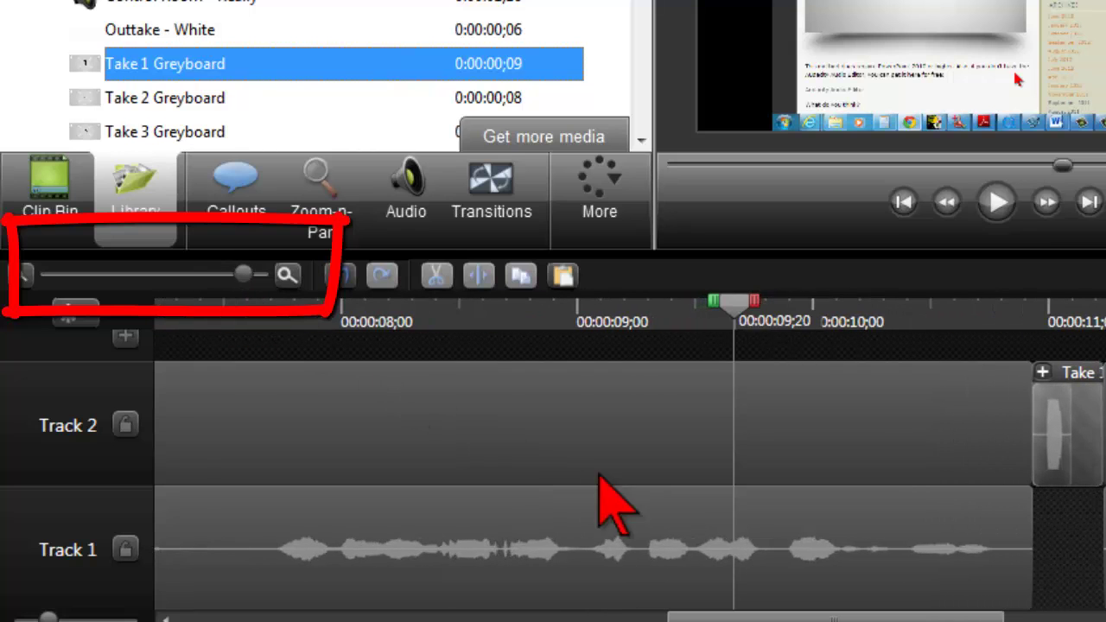
Step: Select the Take 1 flash on Track 2 and bring up Track 1's context menu
{"action": "scroll", "coordinate": [716, 596], "scroll_direction": "right", "scroll_amount": 5}
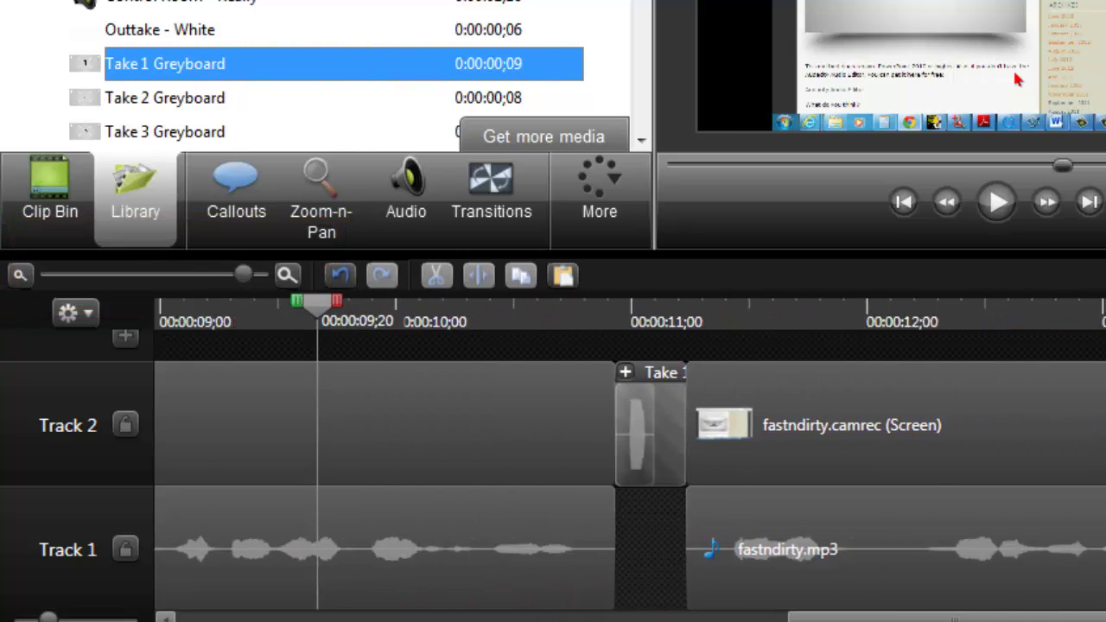
{"action": "left_click", "coordinate": [505, 423]}
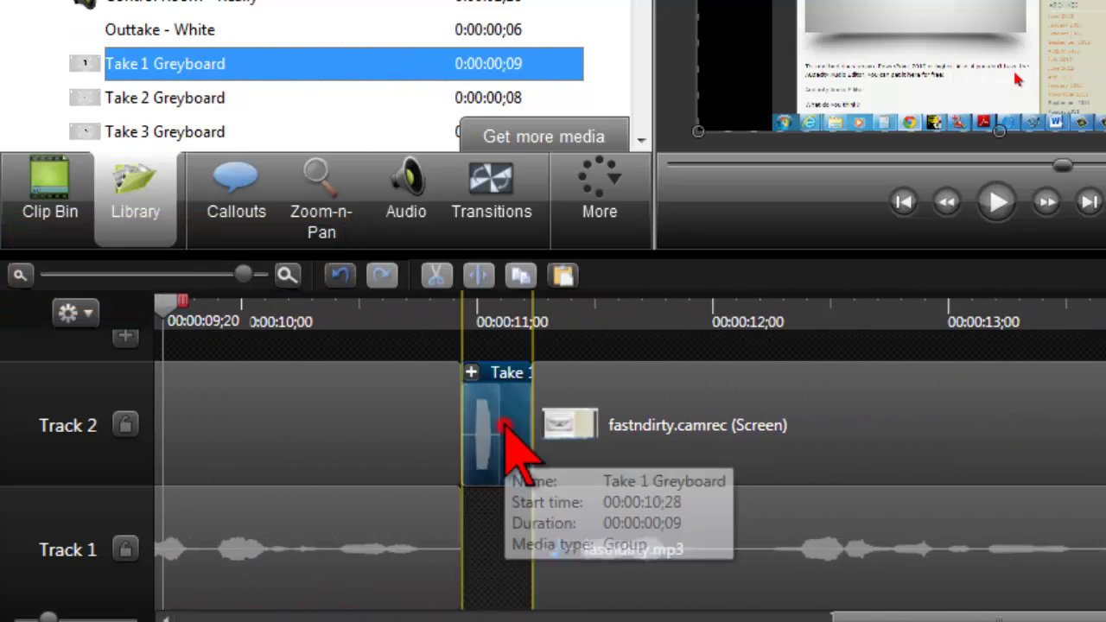
{"action": "right_click", "coordinate": [82, 536]}
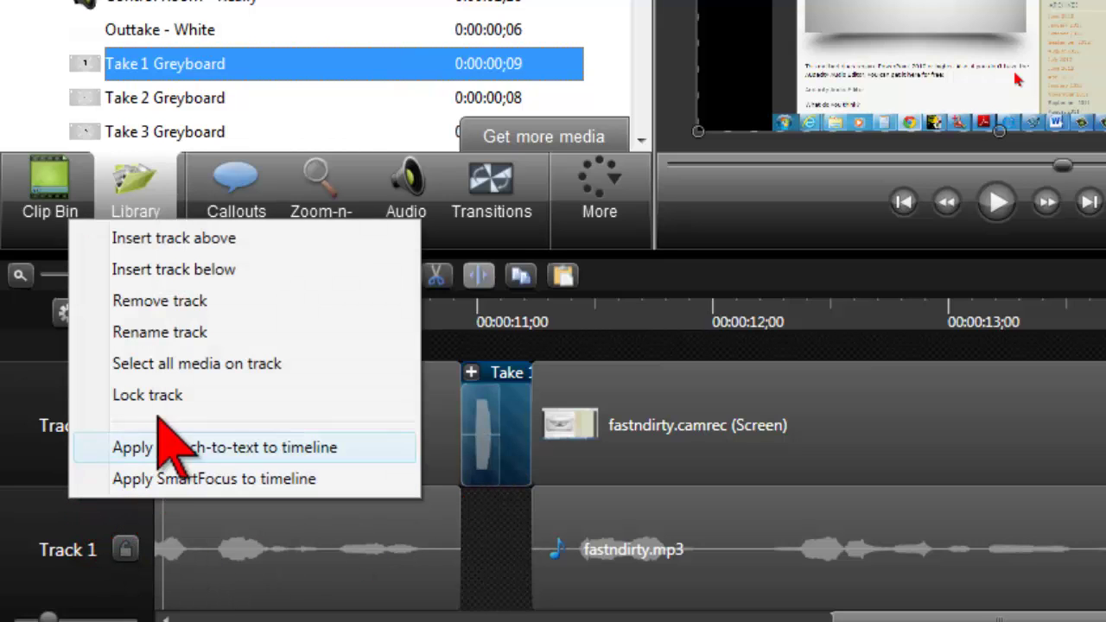
Step: Insert a new track below and place Control Room - Cut on it under the flash
{"action": "left_click", "coordinate": [258, 269]}
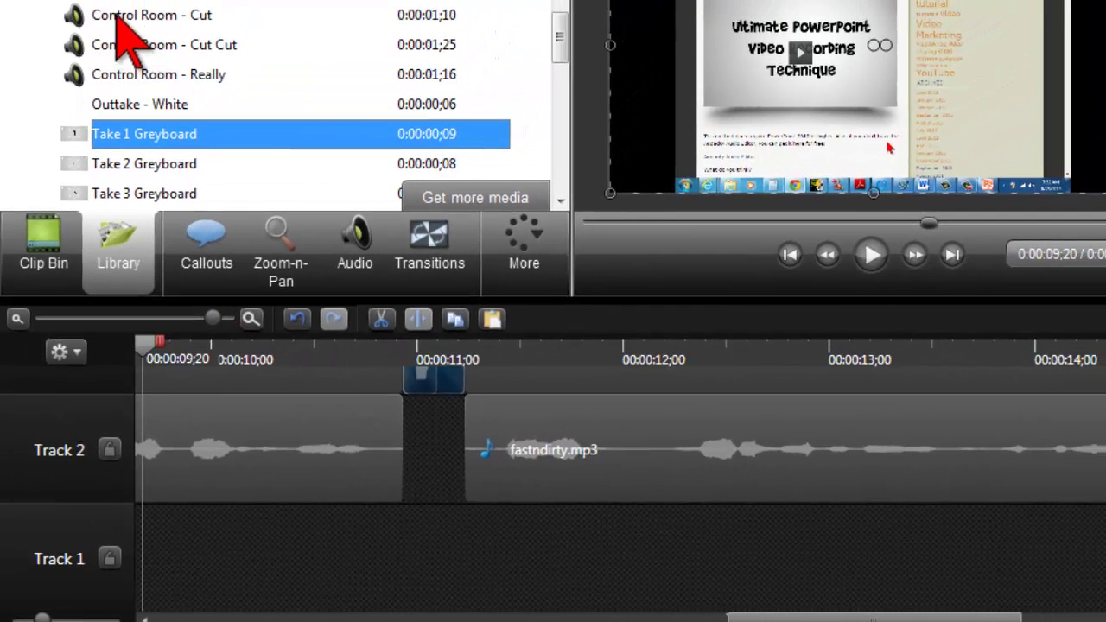
{"action": "left_click", "coordinate": [118, 14]}
{"action": "left_click_drag", "start_coordinate": [119, 15], "coordinate": [381, 449]}
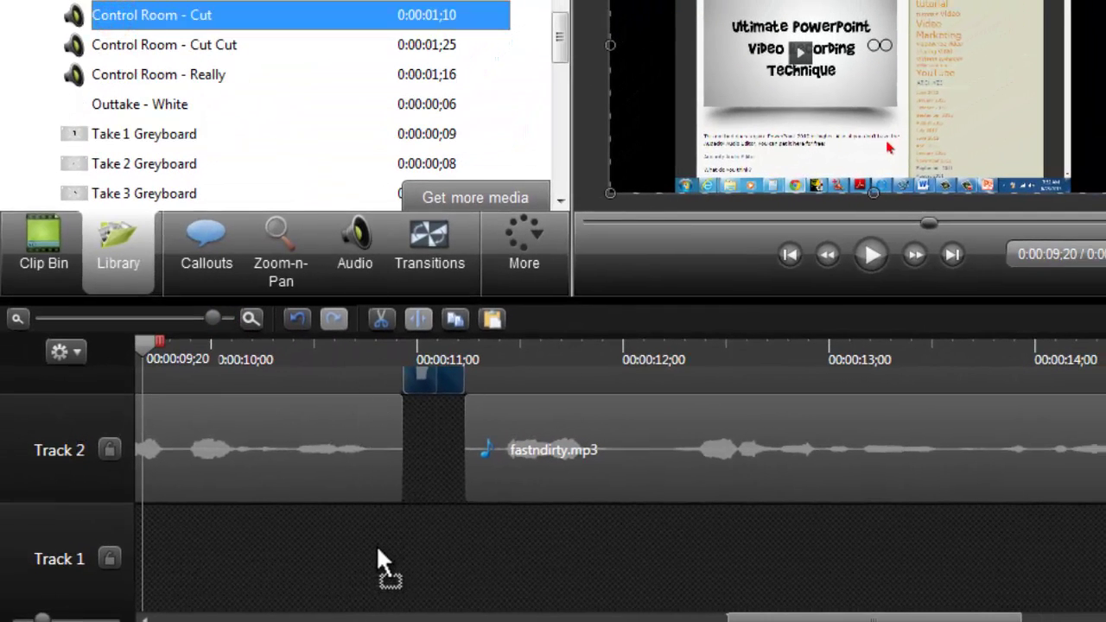
{"action": "mouse_move", "coordinate": [378, 550]}
{"action": "left_mouse_down"}
{"action": "mouse_move", "coordinate": [407, 573]}
{"action": "mouse_move", "coordinate": [280, 578]}
{"action": "left_mouse_up"}
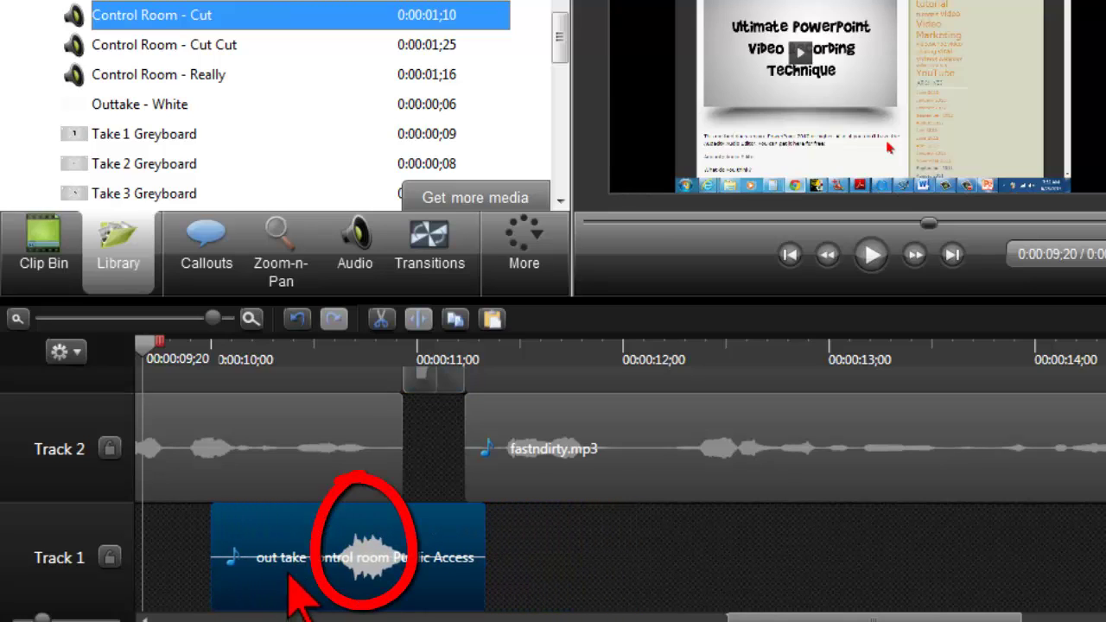
Step: Play back the Take 1 flash with its sound from 10;14, then stop
{"action": "left_click", "coordinate": [422, 377]}
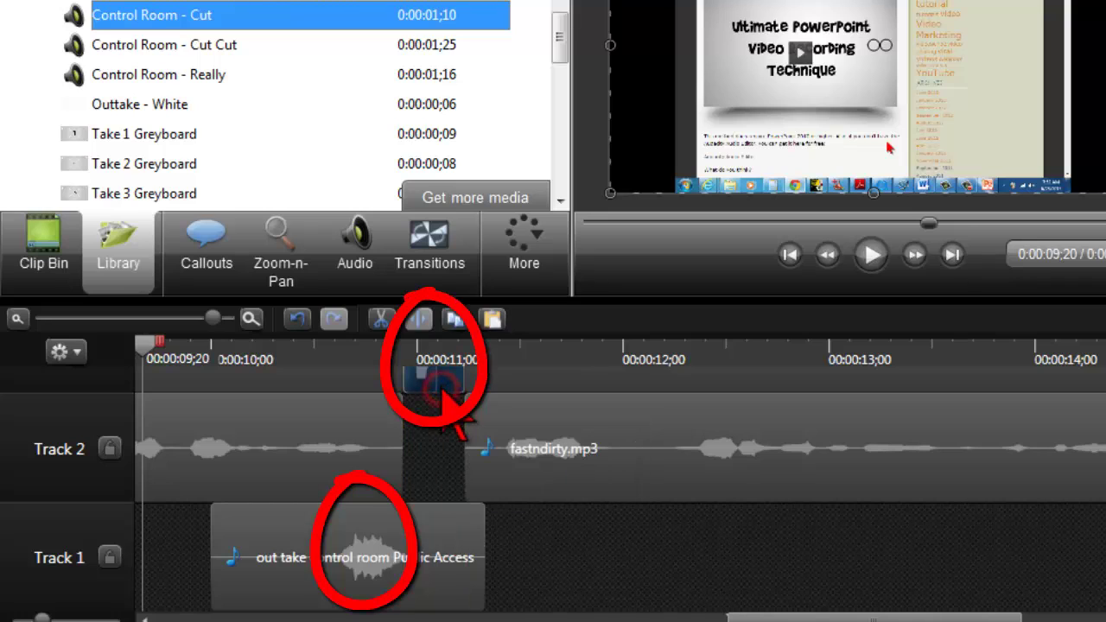
{"action": "left_click", "coordinate": [402, 519]}
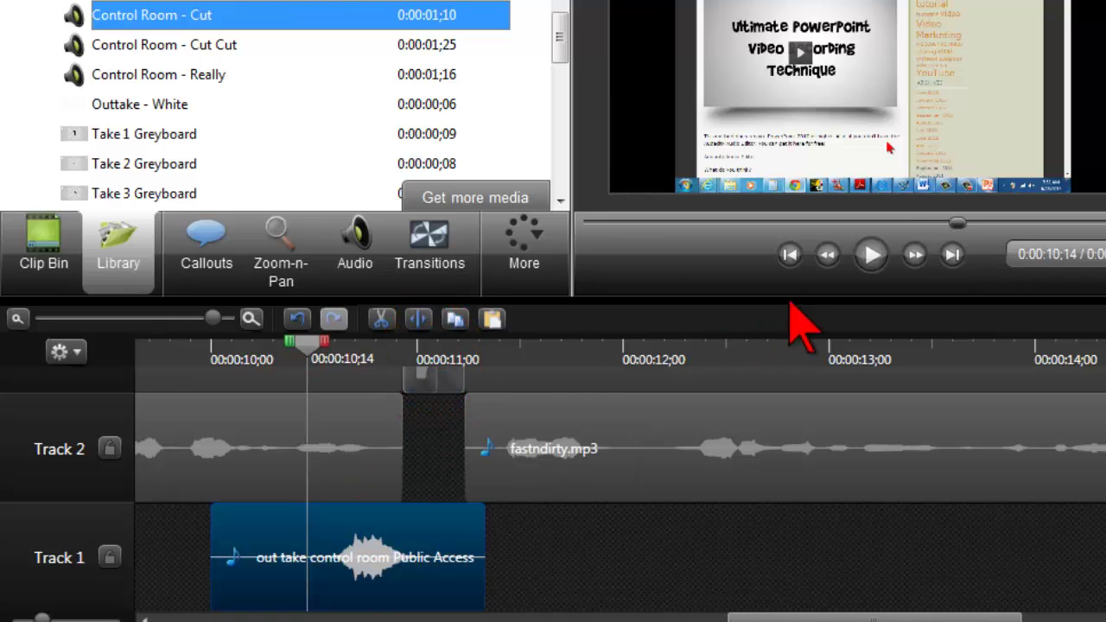
{"action": "left_click", "coordinate": [861, 265]}
{"action": "left_click", "coordinate": [861, 264]}
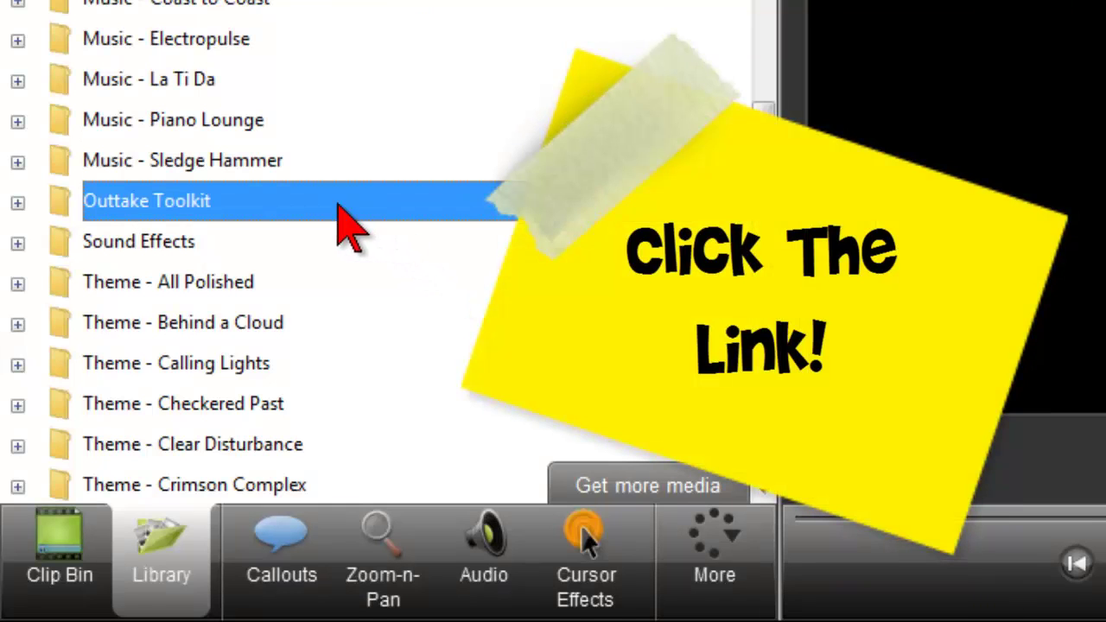
Step: Expand Outtake Toolkit in the Library and open the downloaded Outtake Toolkit library file
{"action": "left_click", "coordinate": [16, 204]}
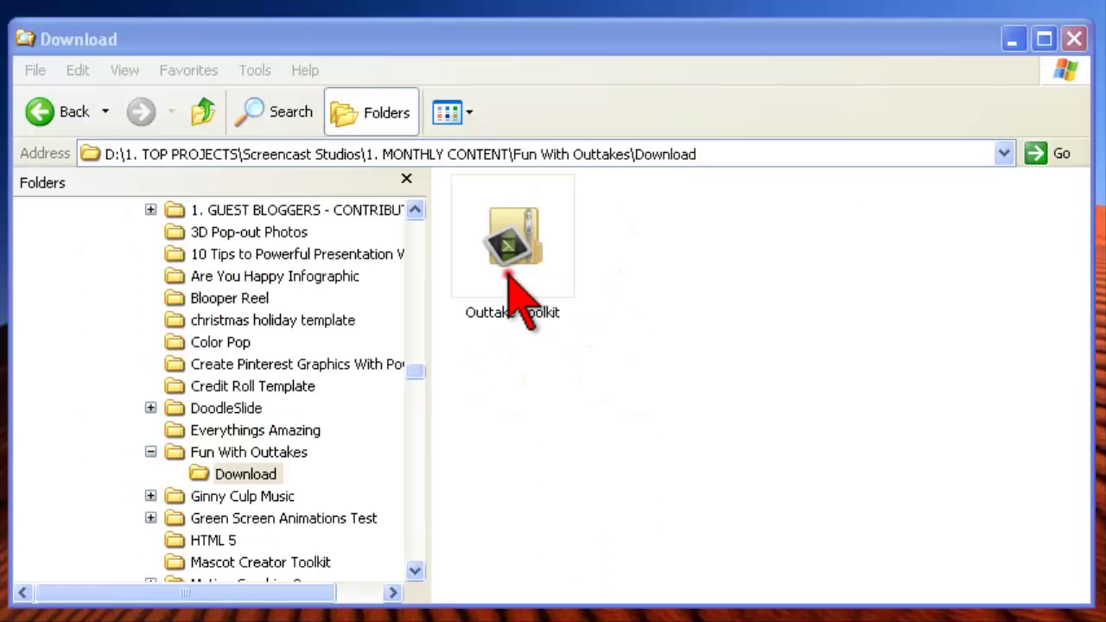
{"action": "double_click", "coordinate": [509, 275]}
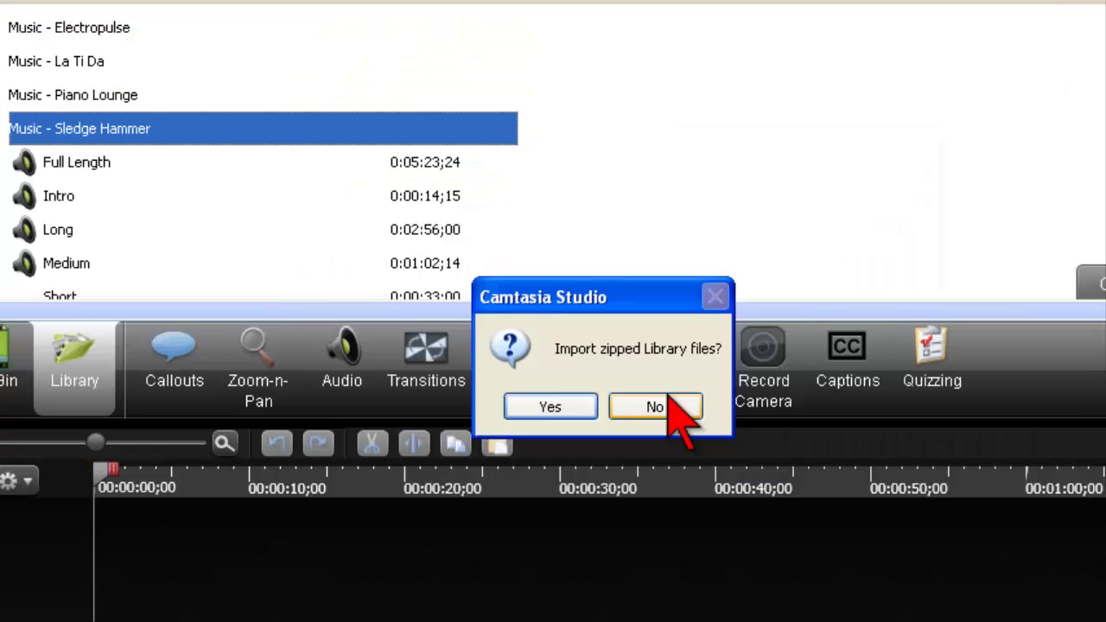
Step: Confirm the zipped library import and expand the new Outtake Toolkit folder to show its Control Room sounds and Greyboard takes
{"action": "left_click", "coordinate": [582, 413]}
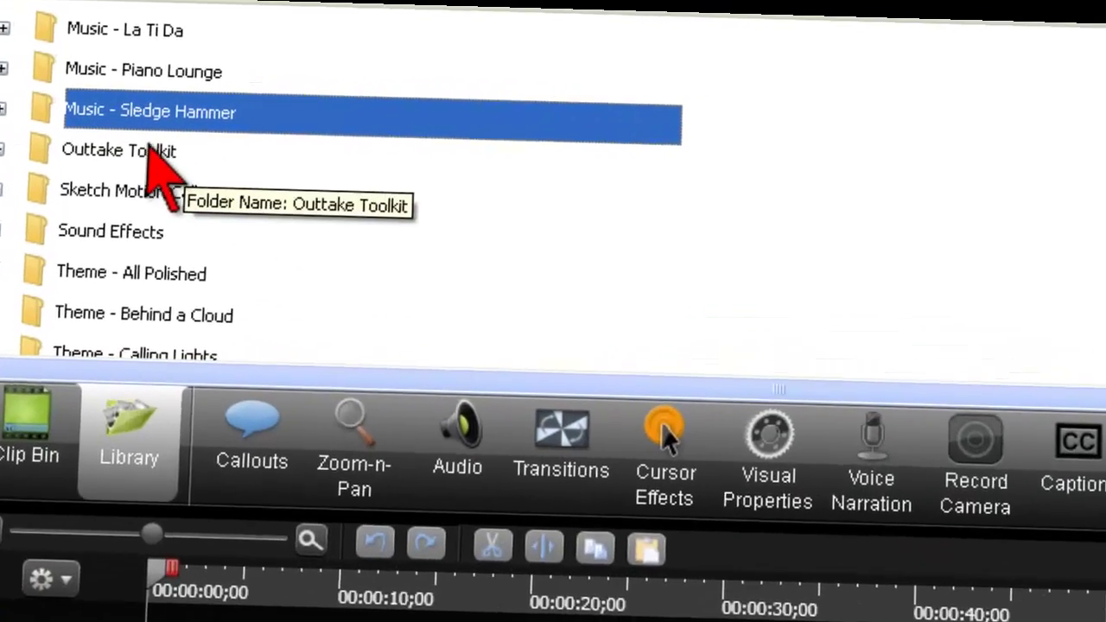
{"action": "left_click", "coordinate": [129, 161]}
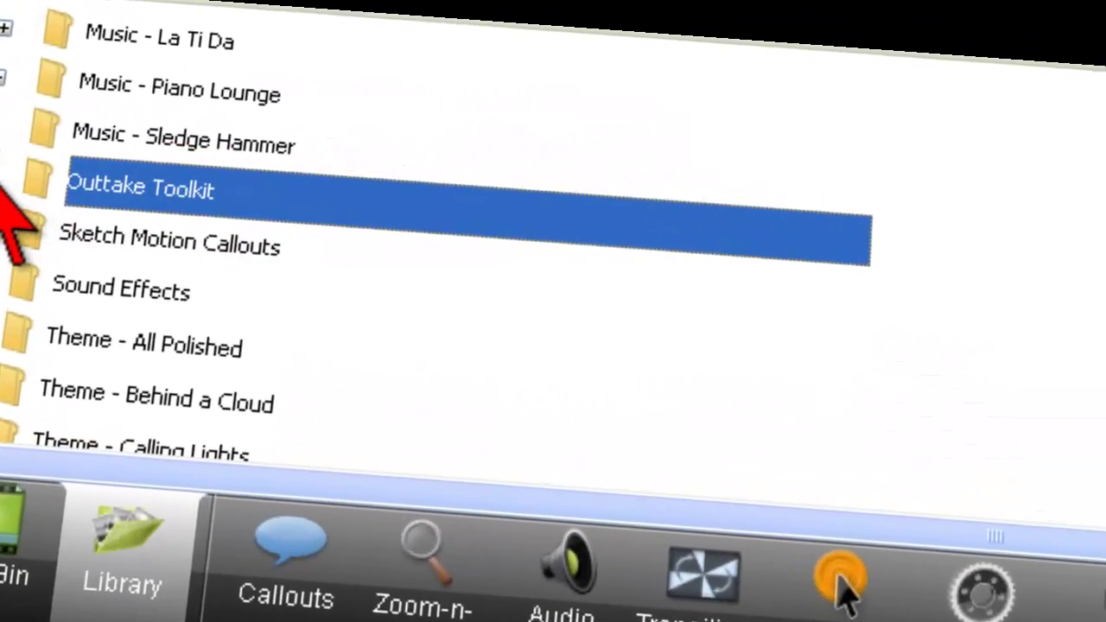
{"action": "left_click", "coordinate": [2, 162]}
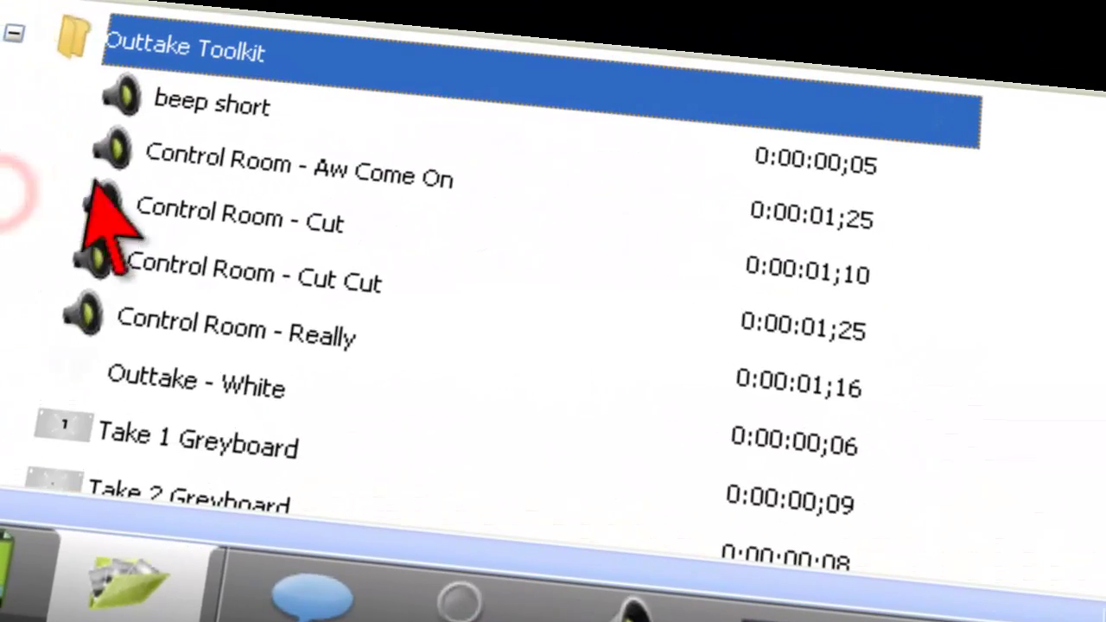